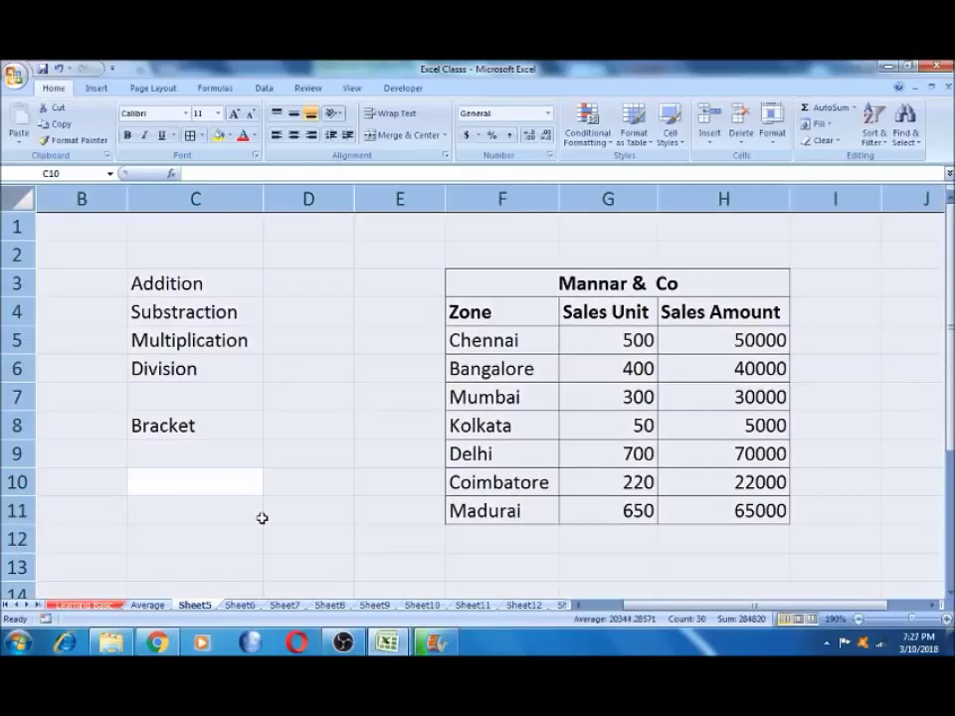
Walk through the zone sales table, pointing out the Chennai and Bangalore entries and Zone heading.
left_click(245, 314)
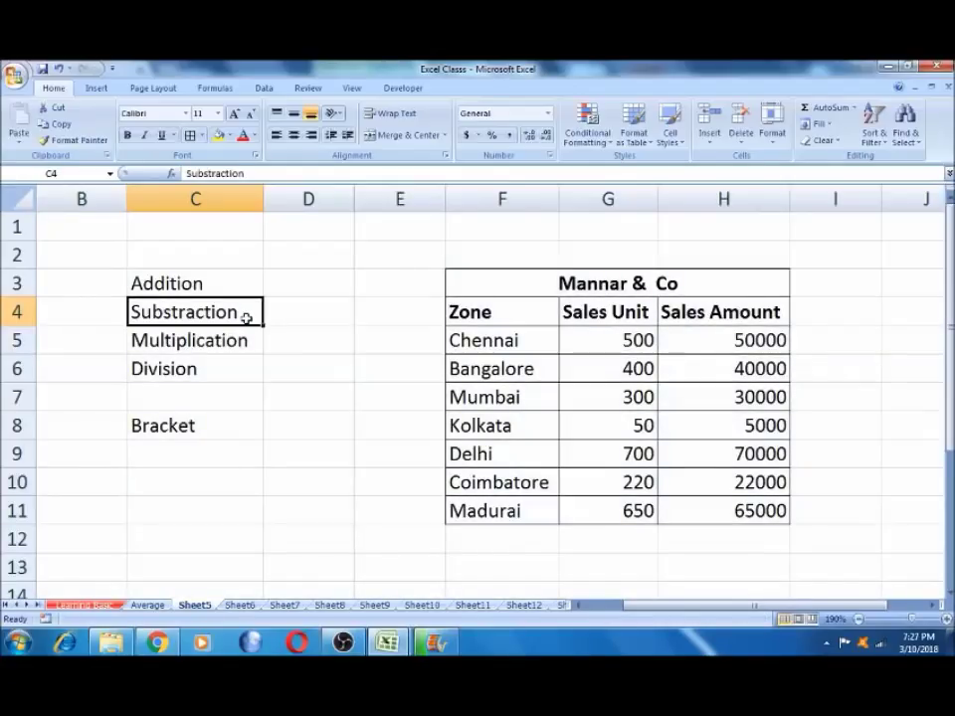
key("Up")
key("Right")
key("Right")
key("Right")
key("Down")
key("Down")
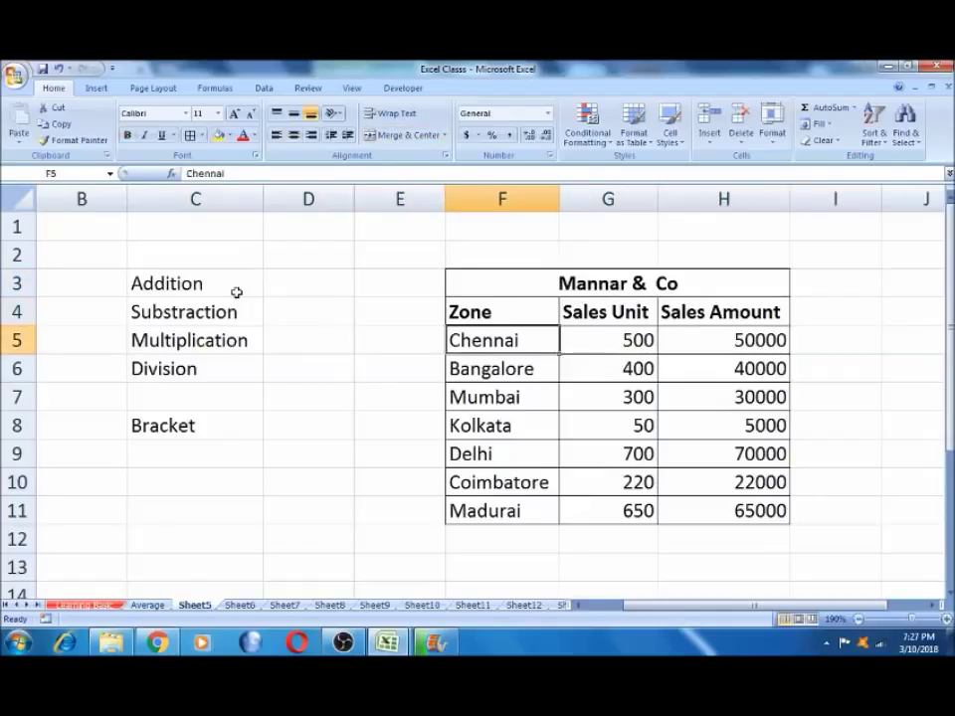
key("Right")
key("Right")
key("Right")
key("Left")
key("Left")
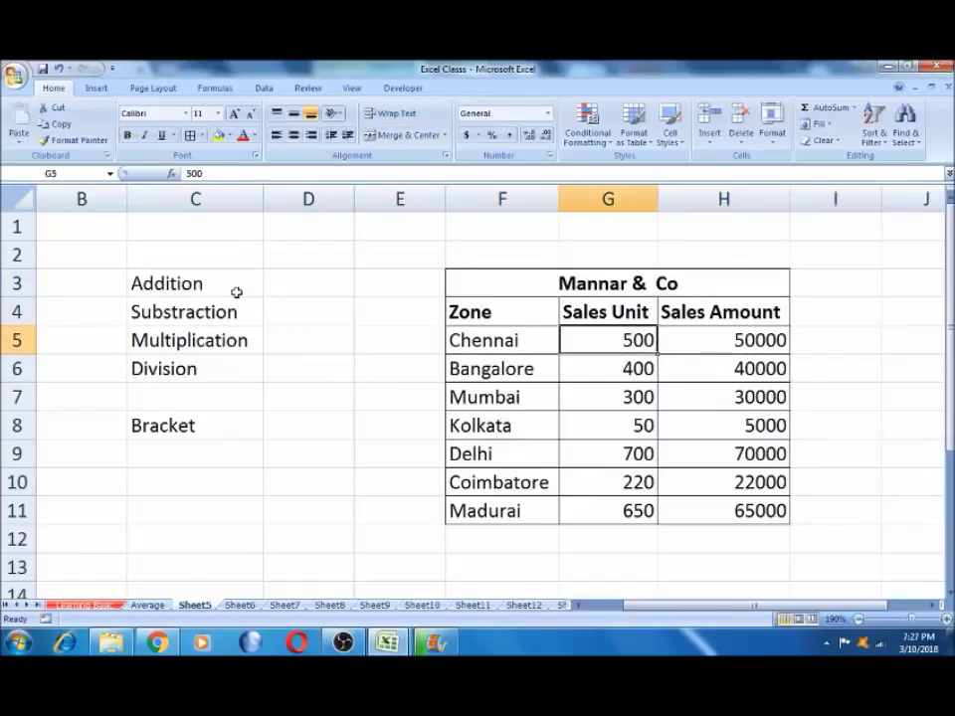
key("Left")
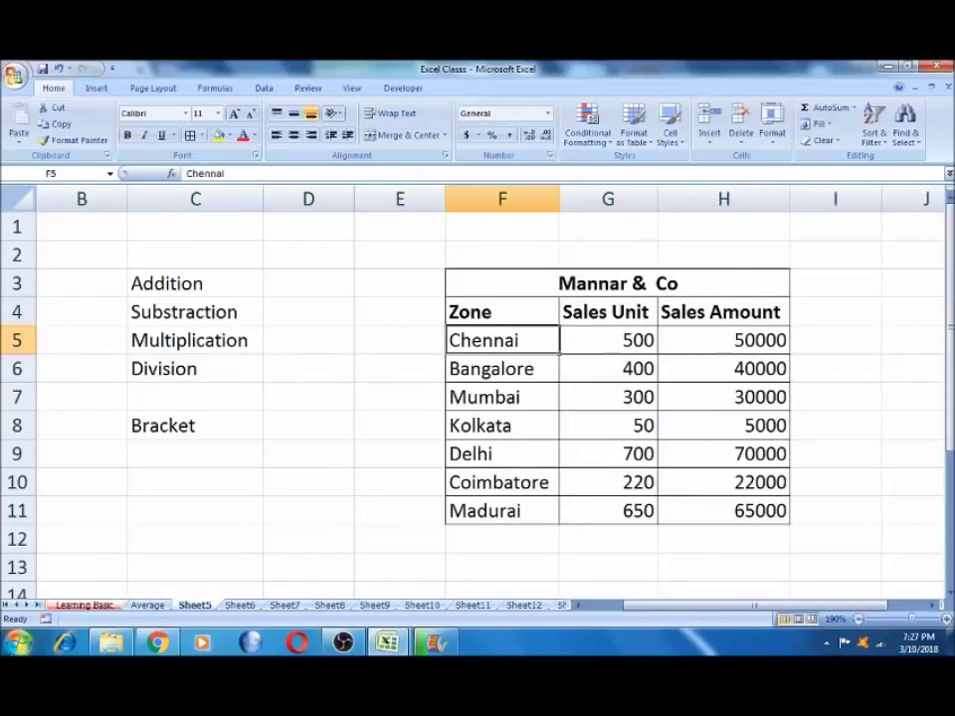
left_click(493, 370)
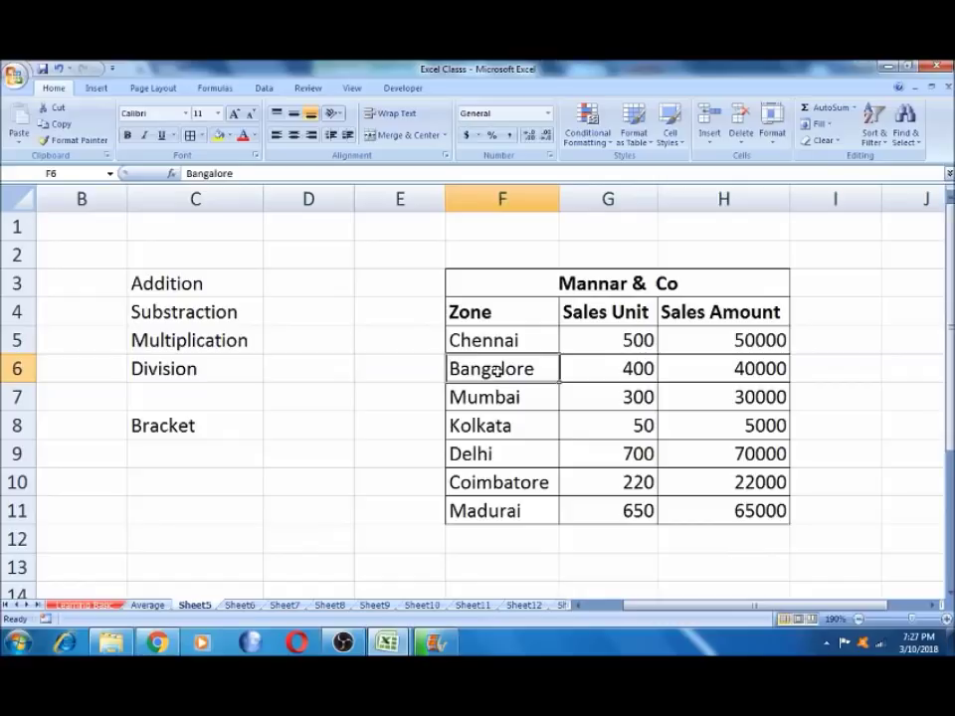
key("Up")
key("Up")
key("Left")
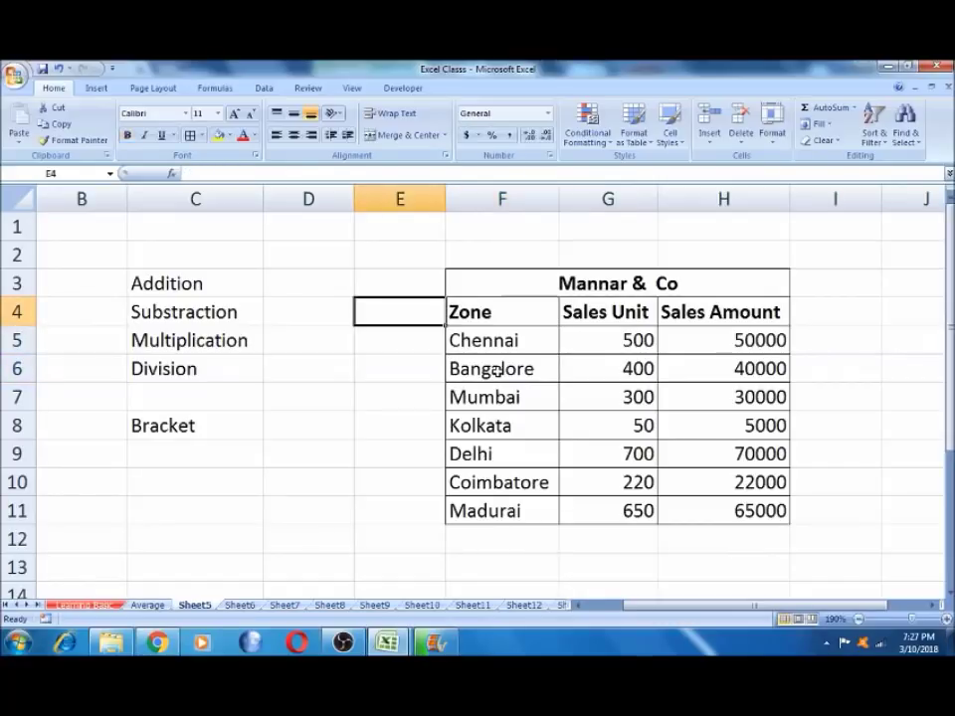
key("Left")
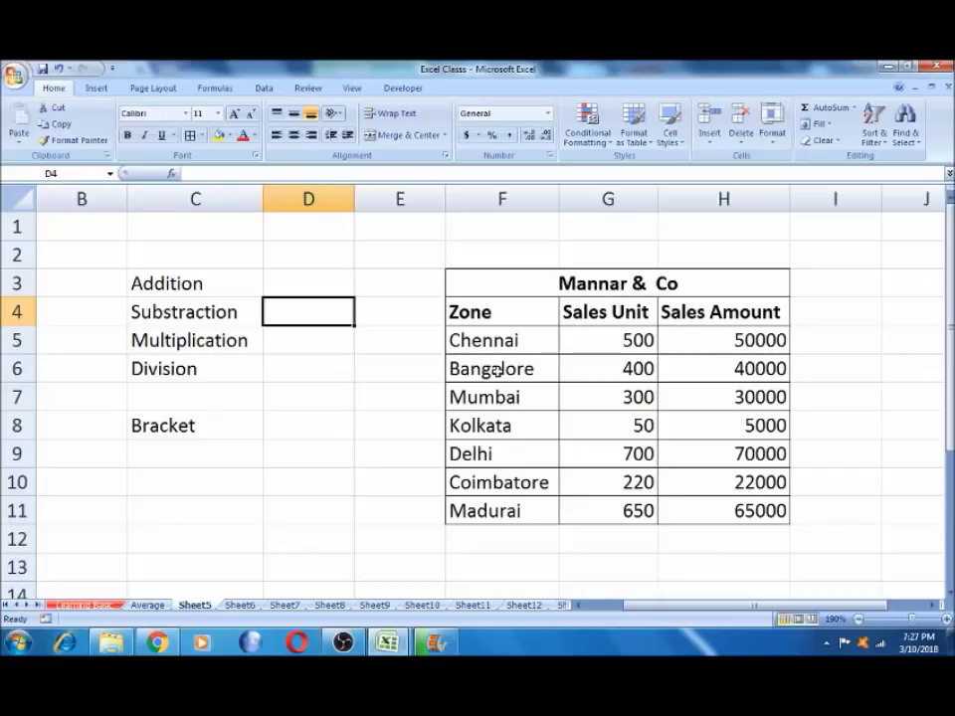
Step through the operations list labels from Addition down to Bracket.
key("Right")
key("Left")
key("Left")
key("Up")
key("Down")
key("Down")
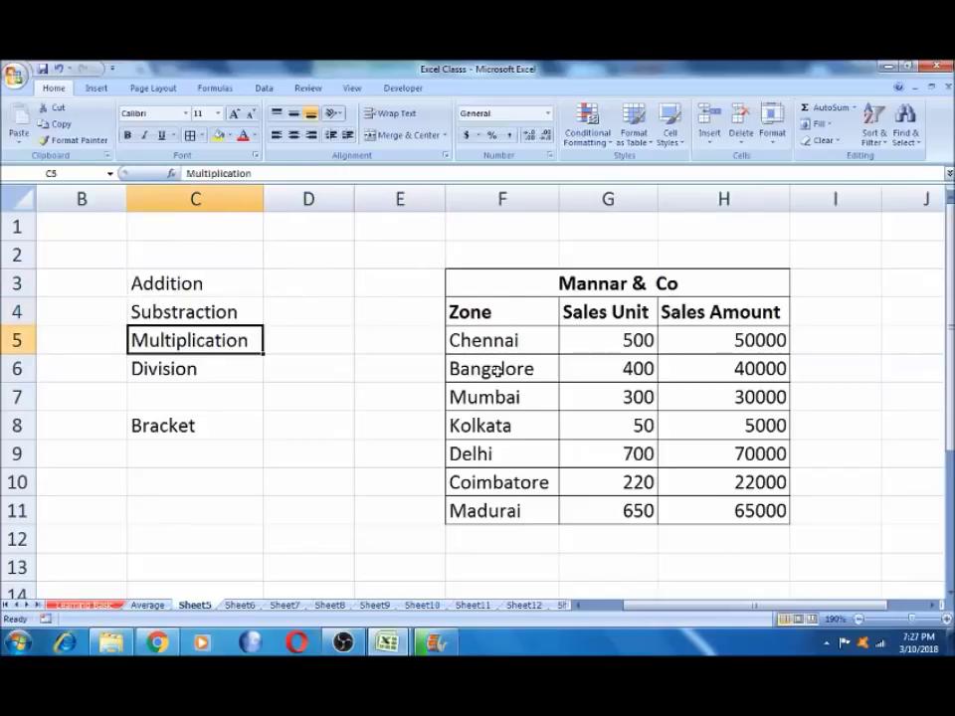
key("Down")
key("Down")
key("Down")
key("Down")
key("Up")
key("Up")
key("Down")
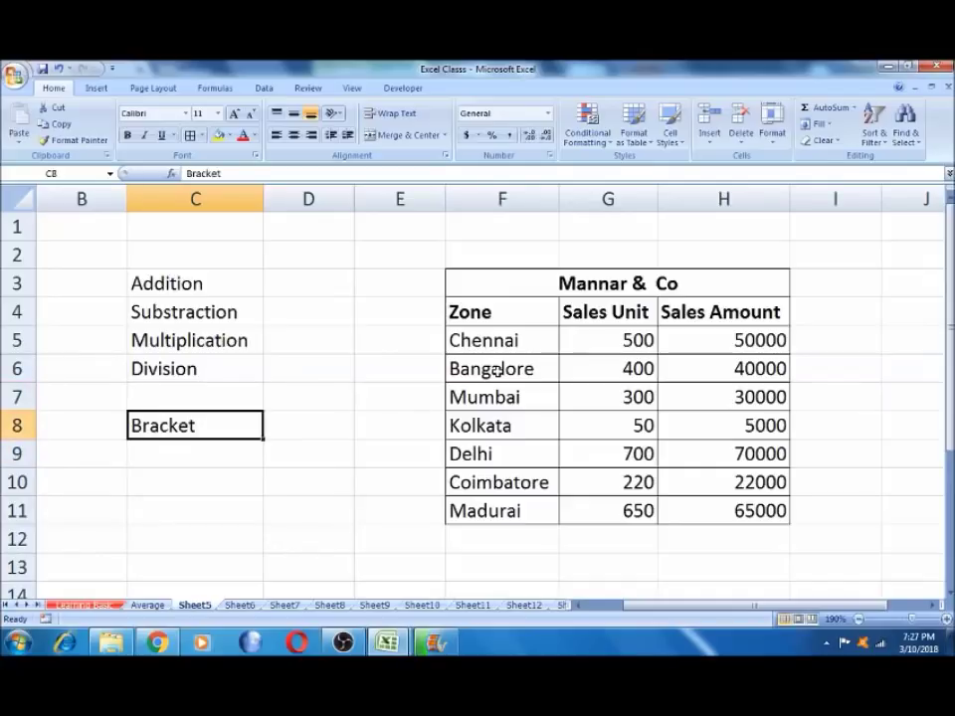
key("Right")
key("Right")
key("Right")
key("Right")
key("Right")
key("Right")
key("Right")
key("Right")
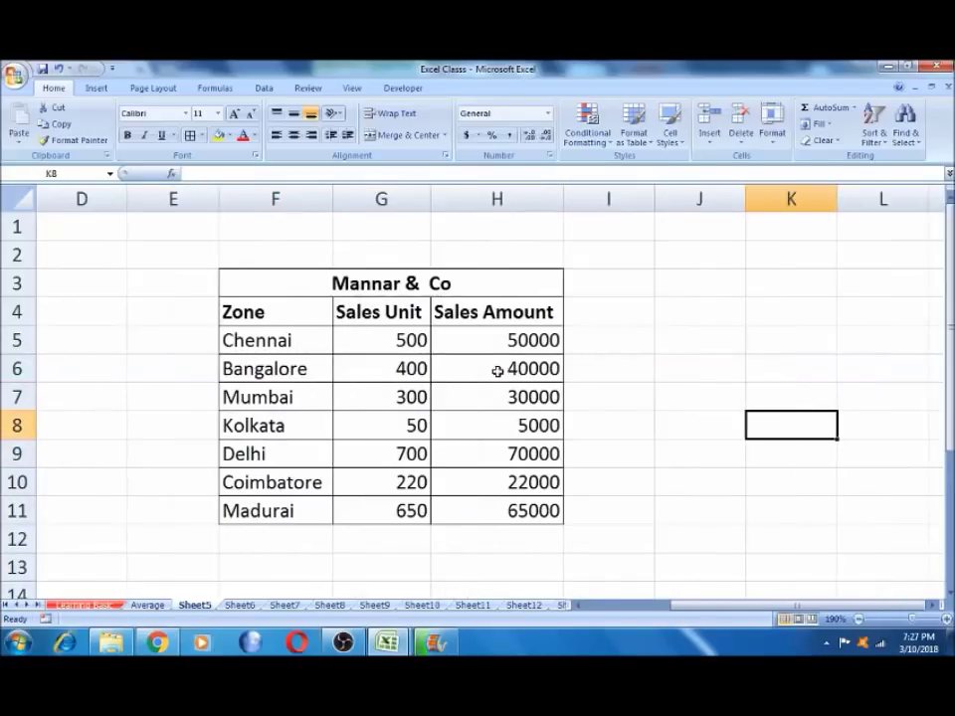
key("Right")
key("Left")
key("Left")
key("Left")
key("Left")
key("Left")
key("Left")
key("Left")
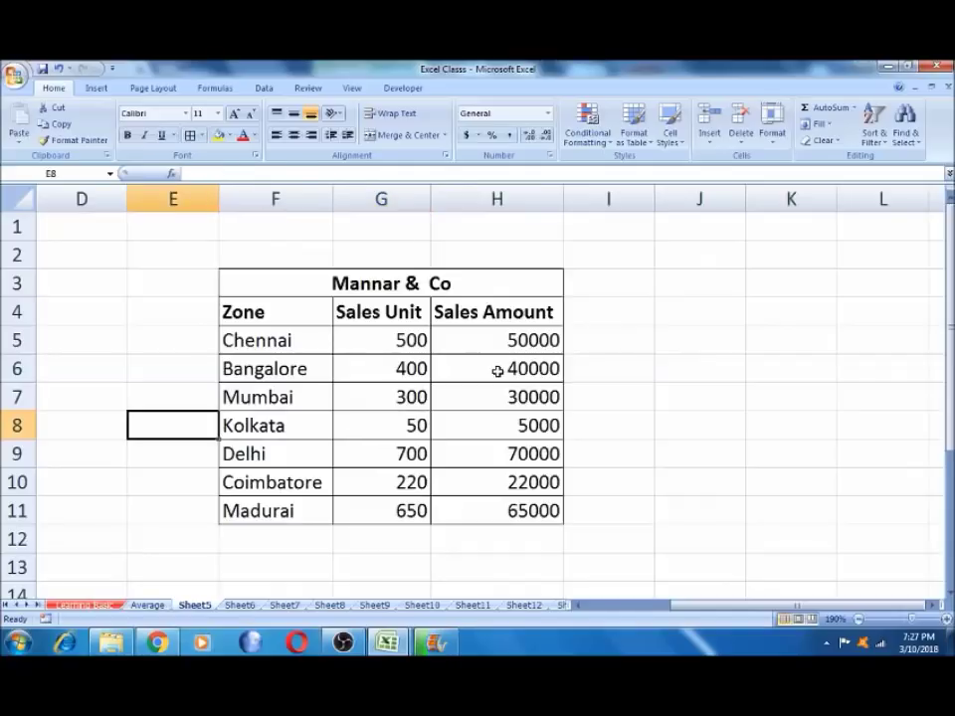
key("Left")
key("Left")
key("Left")
key("Left")
Enter 1, 2, 3, 4 down B3:B6 beside Addition, Substraction, Multiplication and Division.
key("Right")
key("Right")
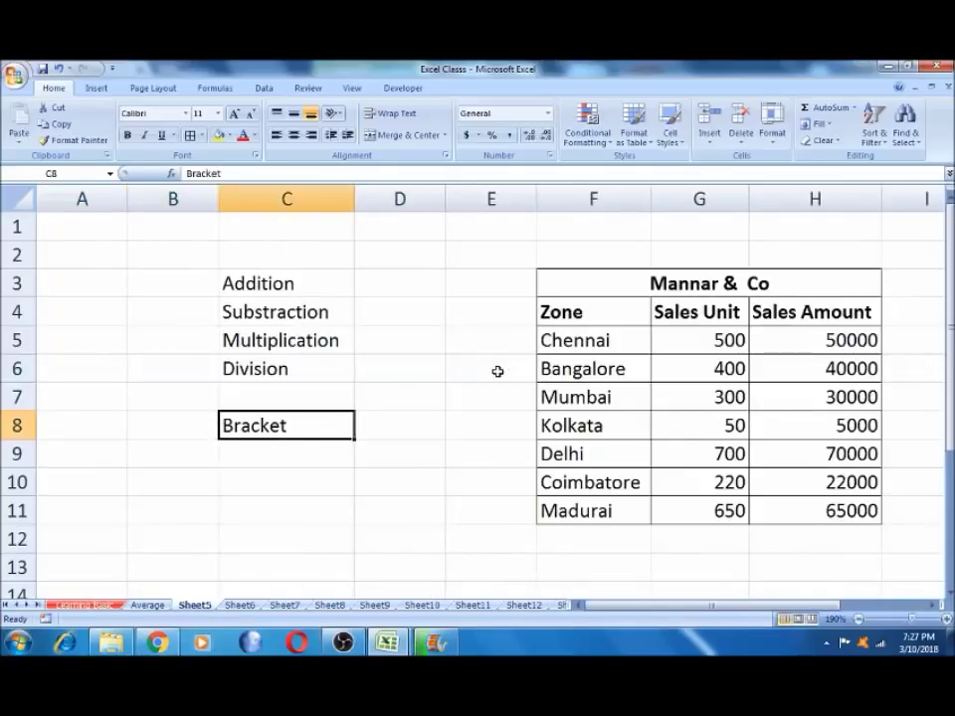
key("Up")
key("Up")
key("Up")
key("Up")
key("Up")
key("Left")
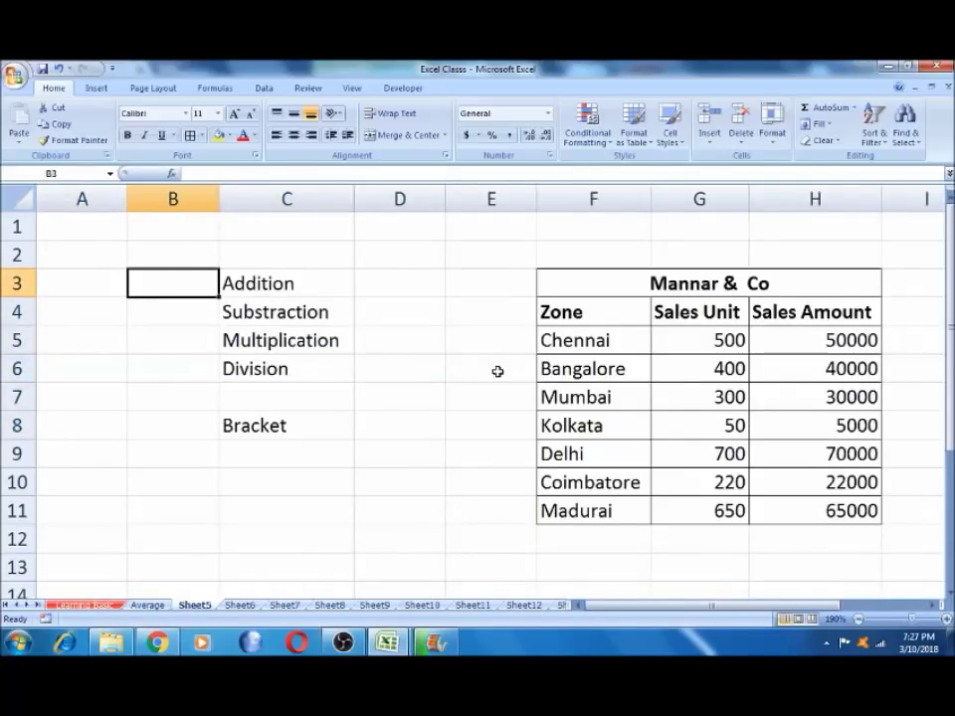
type("1 2 3 4")
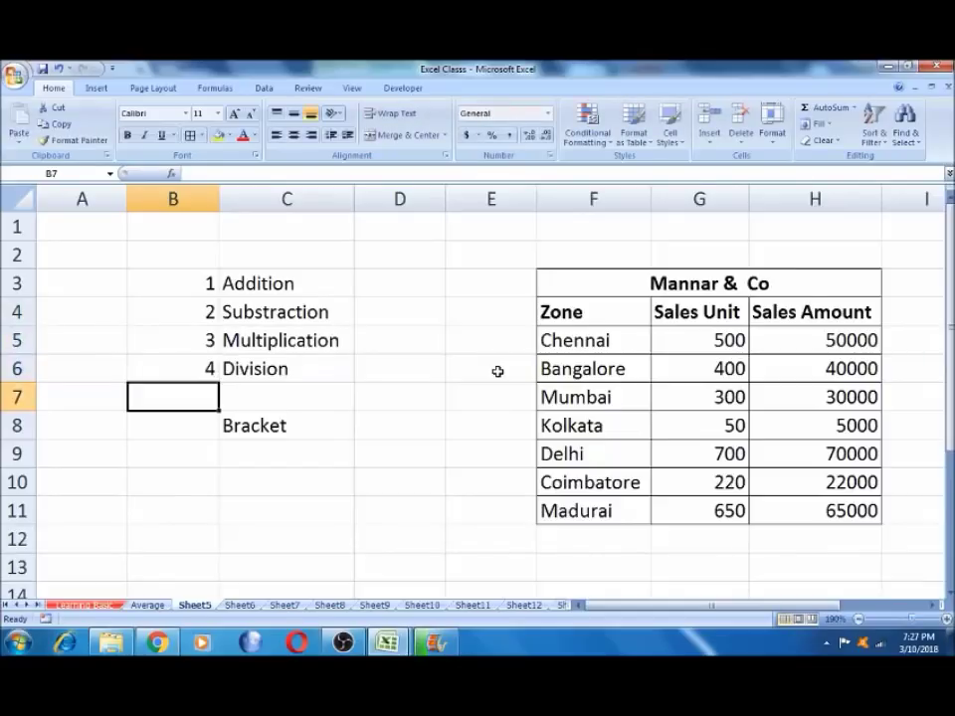
key("Right")
key("Right")
key("Right")
key("Right")
key("Right")
key("Right")
key("Right")
key("Right")
key("Right")
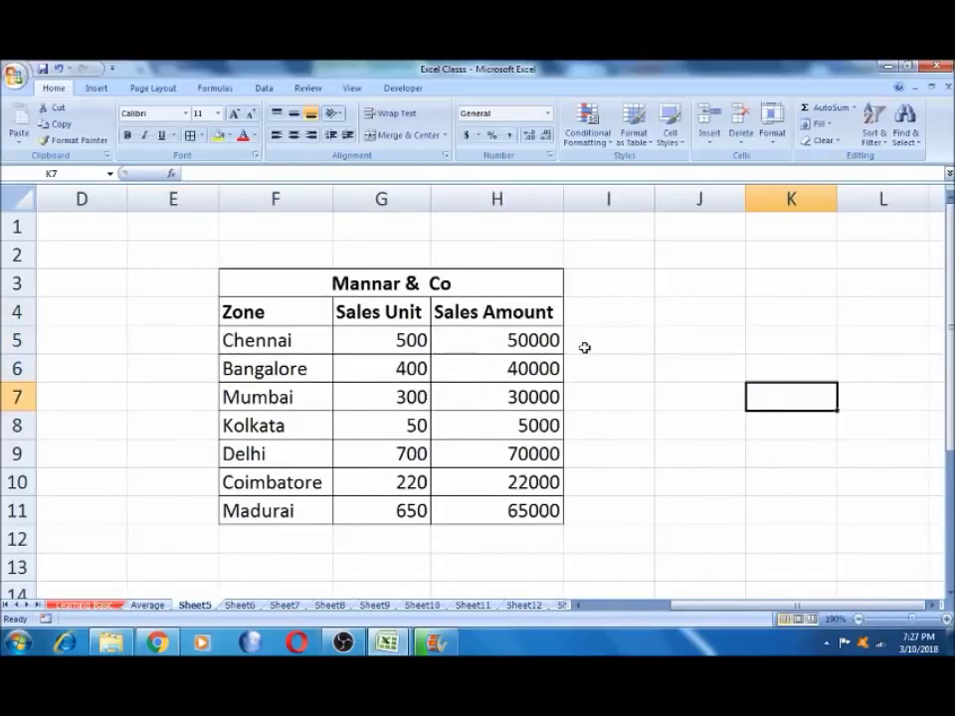
left_click(507, 542)
type("=sum(")
left_click(521, 340)
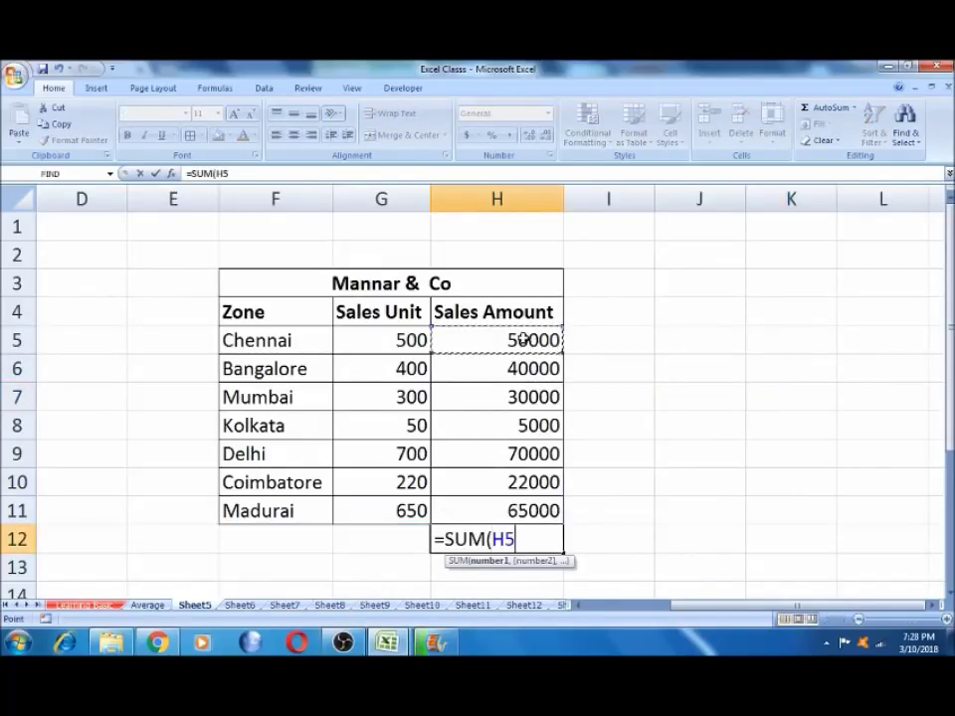
key("shift+Down")
key("shift+Down")
key("shift+Down")
key("shift+Down")
key("shift+Down")
key("shift+Up")
key("shift+Up")
key("shift+Down")
type(")")
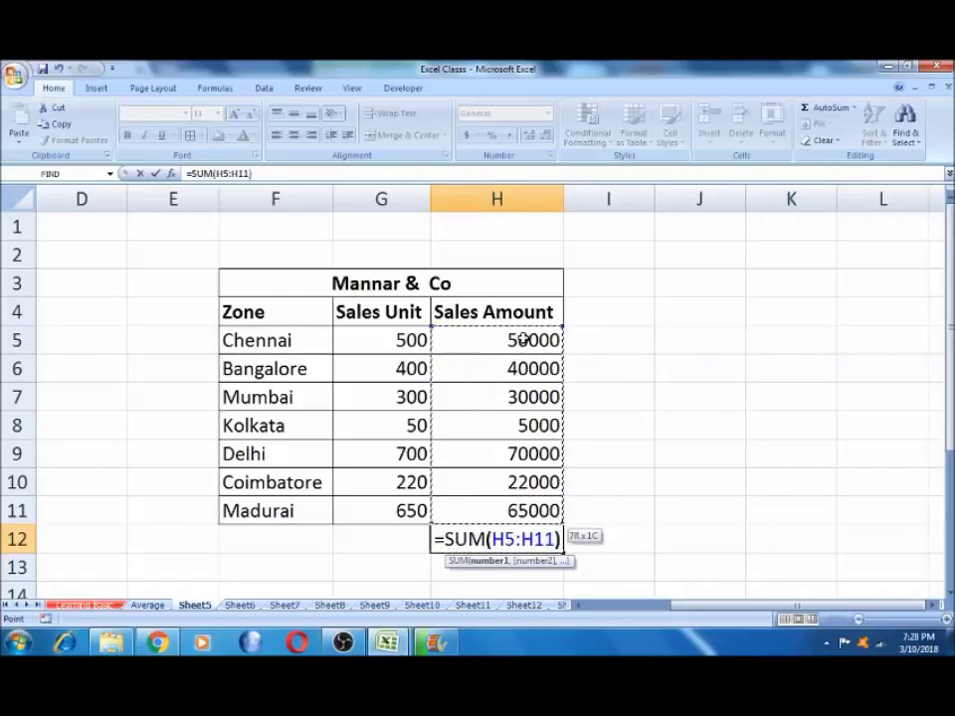
key("Return")
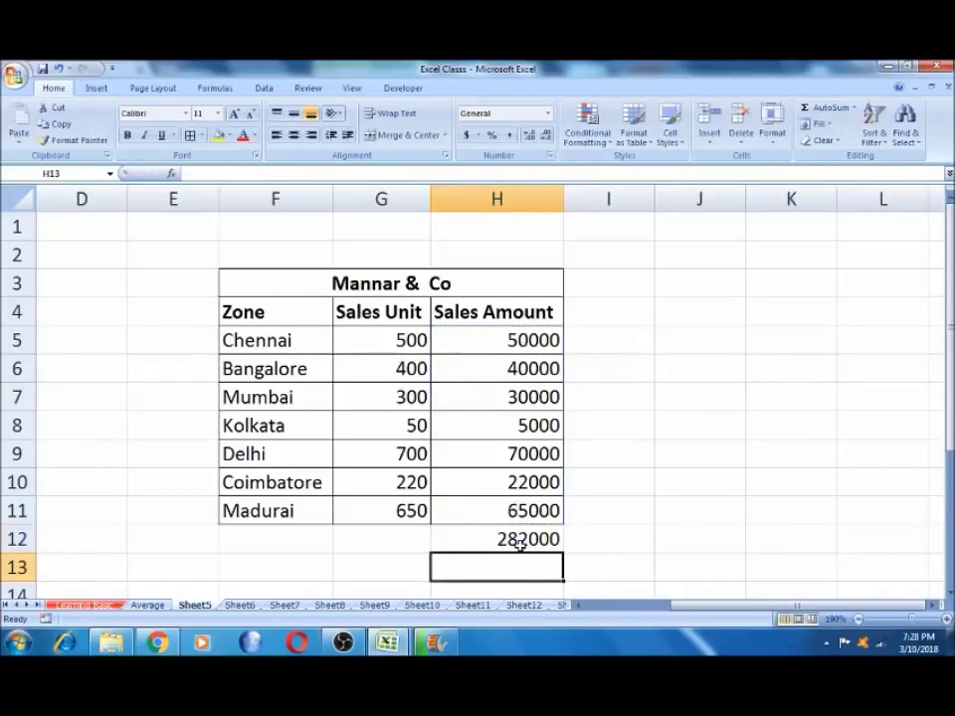
left_click(517, 538)
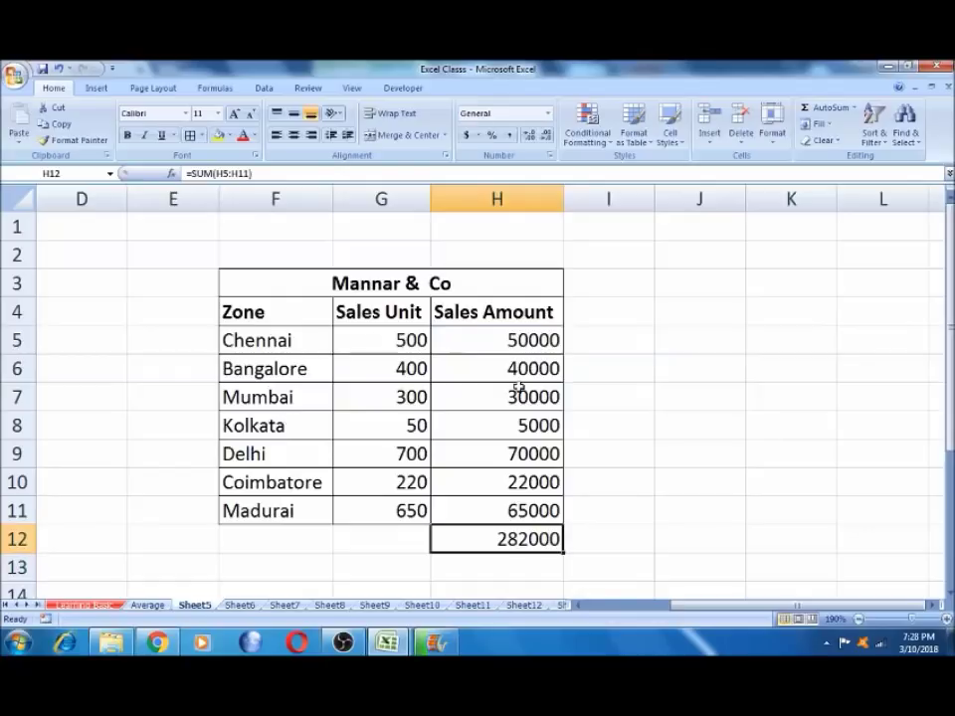
left_click(519, 565)
left_click(519, 542)
key("Delete")
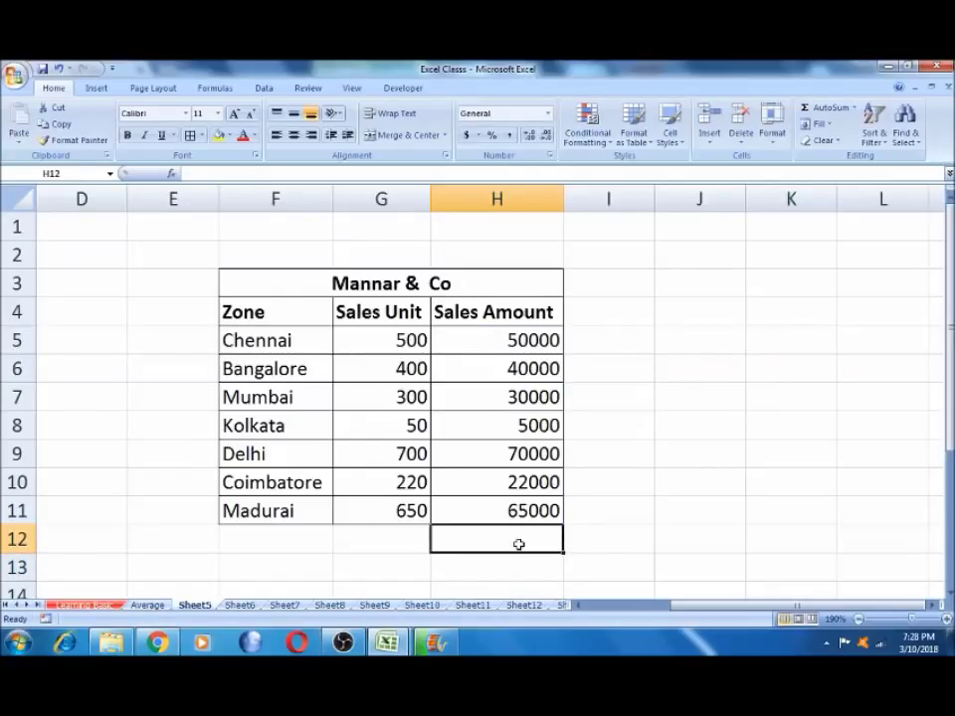
Enter =H5+H6+G11 in H12 so it shows 90650.
type("=")
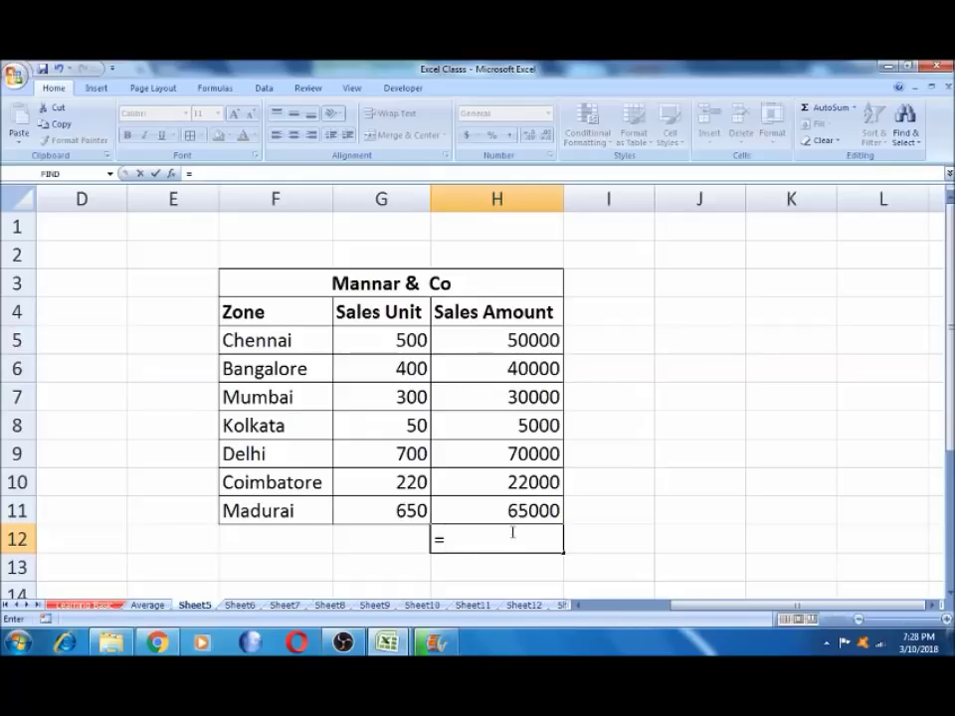
left_click(524, 339)
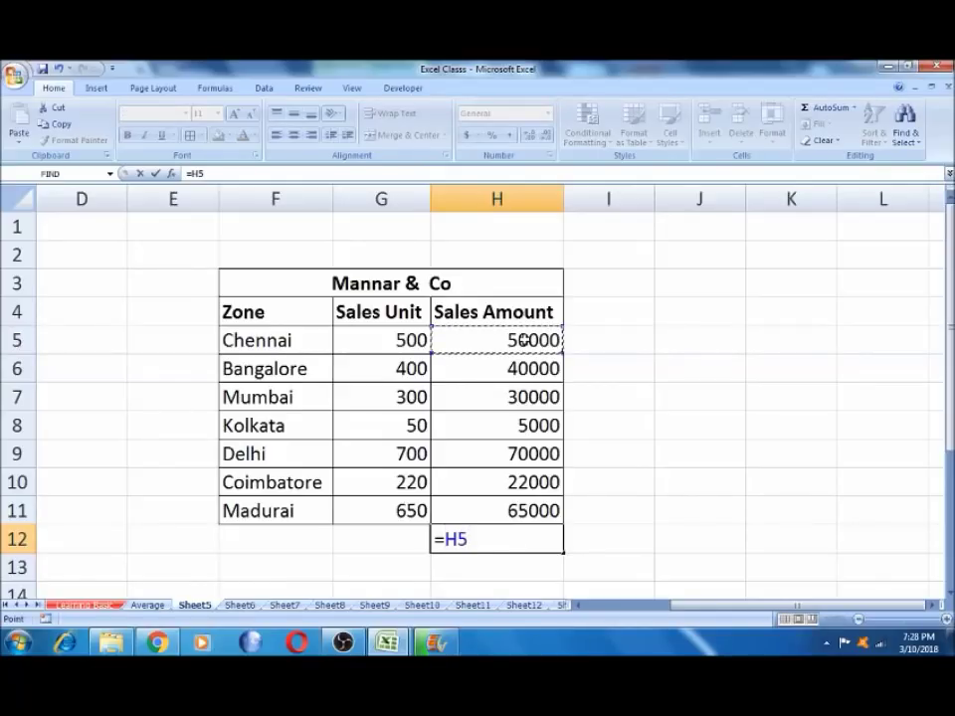
type("+")
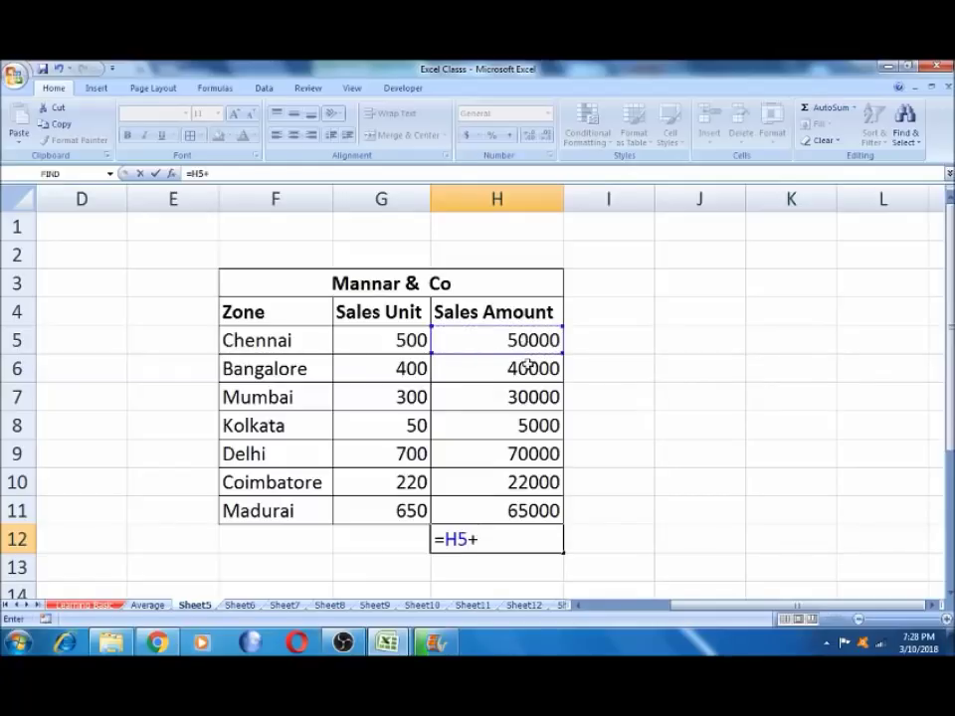
left_click(527, 368)
type("+")
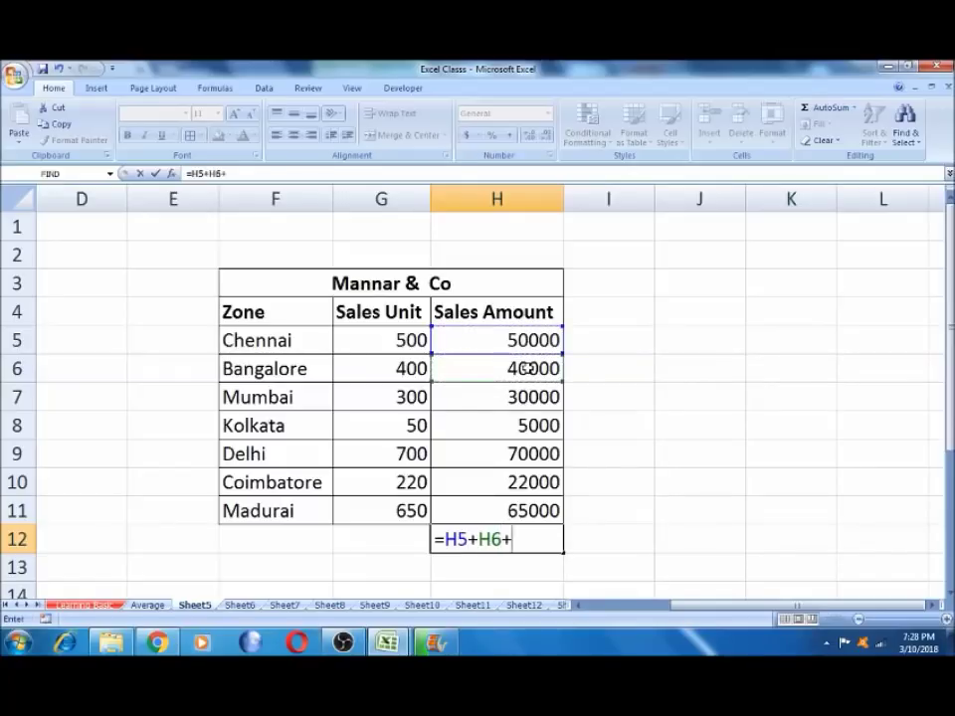
left_click(393, 510)
key("Return")
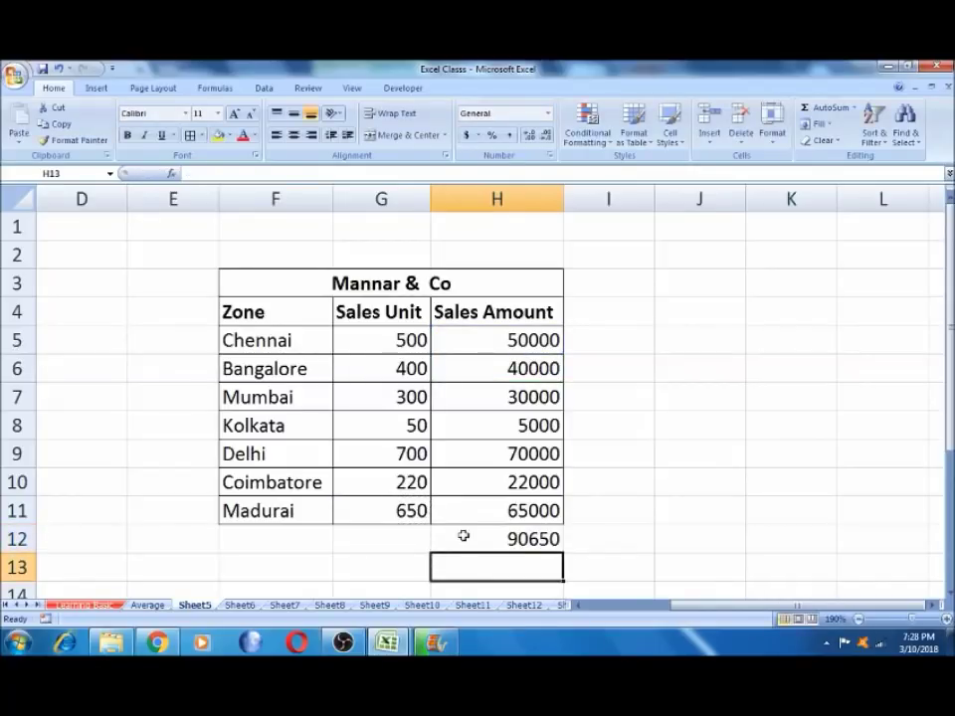
left_click(439, 539)
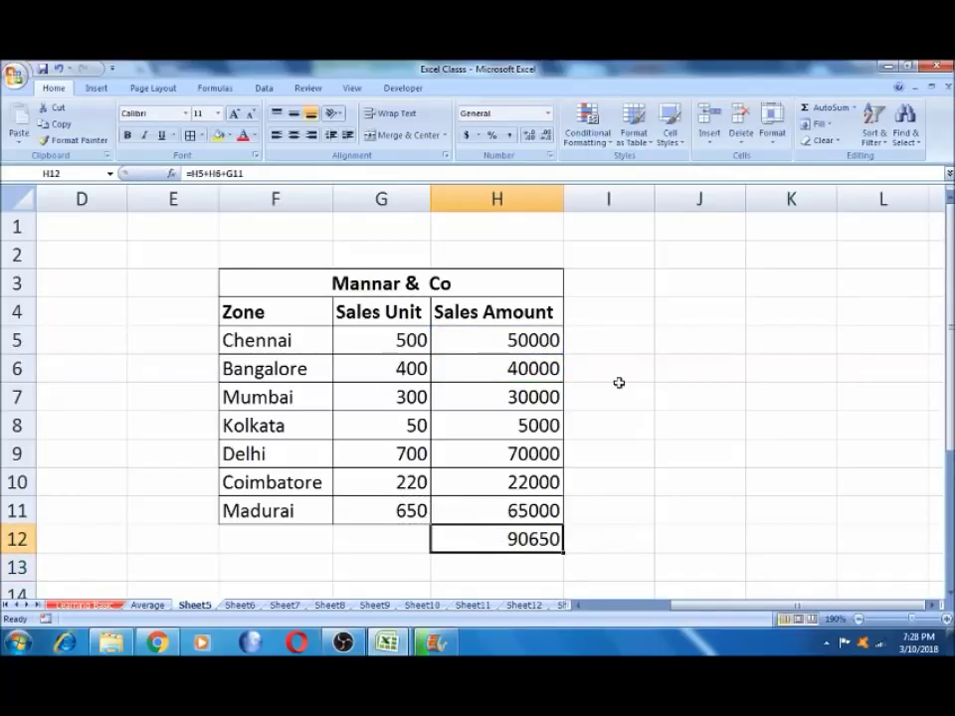
left_click(669, 343)
Enter 1, 2, 3 in J5:J7 and sum them in J8 with =J5+J6+J7.
type("1")
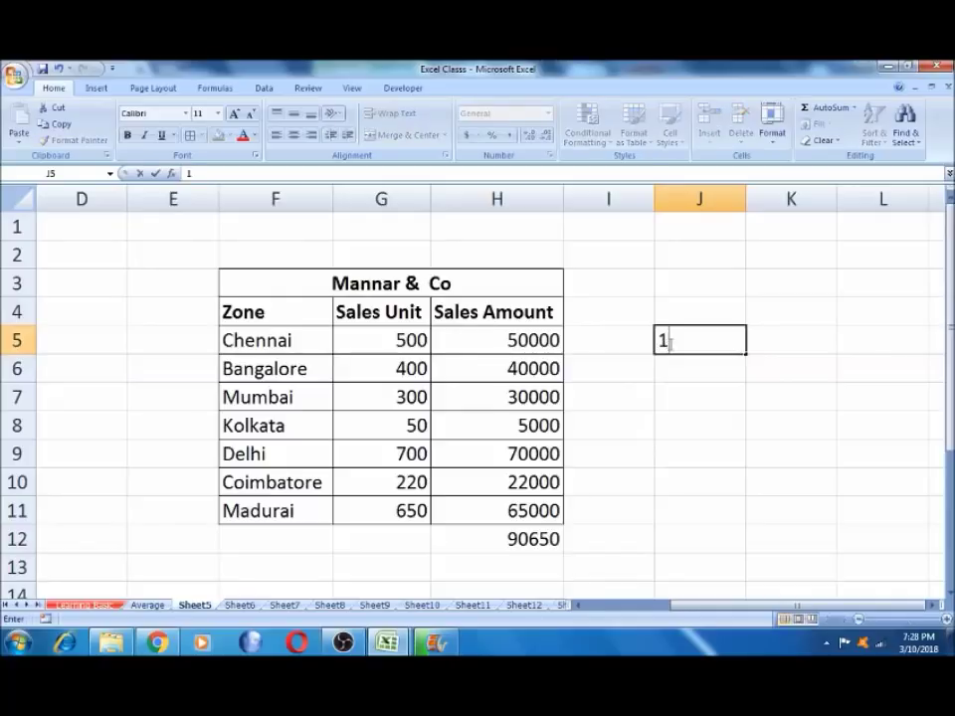
key("Return")
type("2")
key("Return")
type("3")
key("Return")
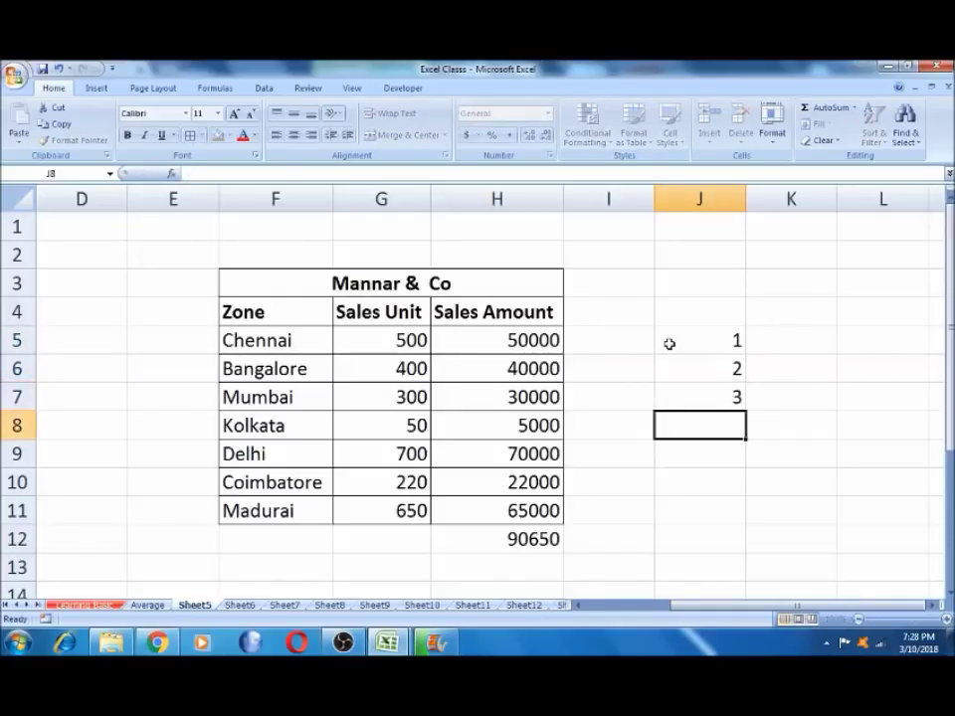
type("=")
key("Up")
key("Up")
key("Up")
type("+")
key("Up")
key("Up")
type("+")
key("Up")
key("Return")
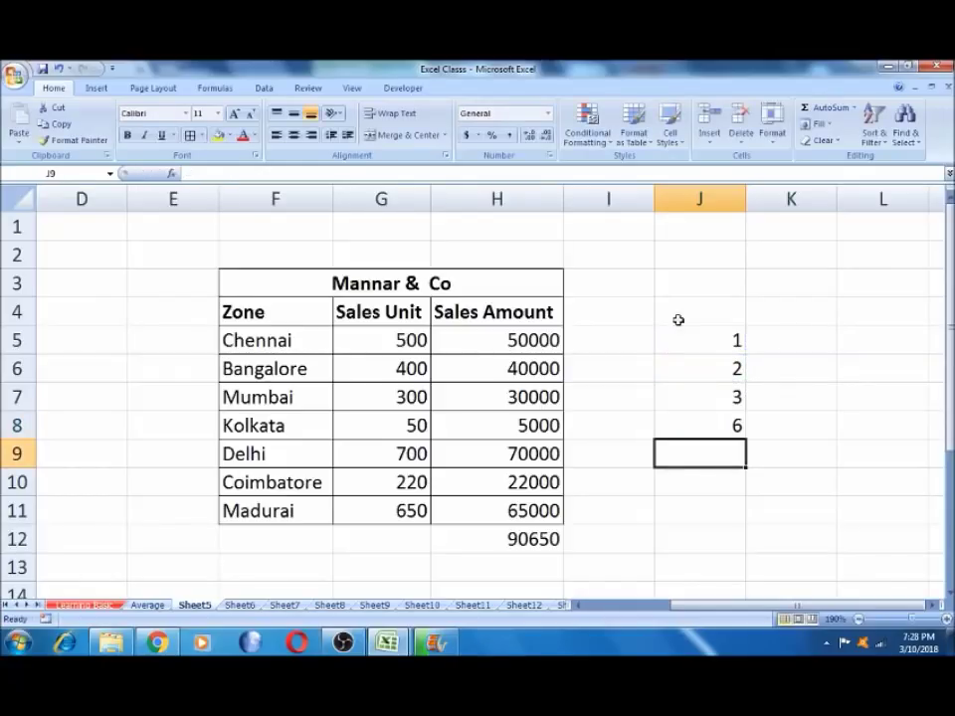
Clear the practice cells J5:J8 and empty H12's 90650 total.
left_click(682, 337)
key("shift+Down")
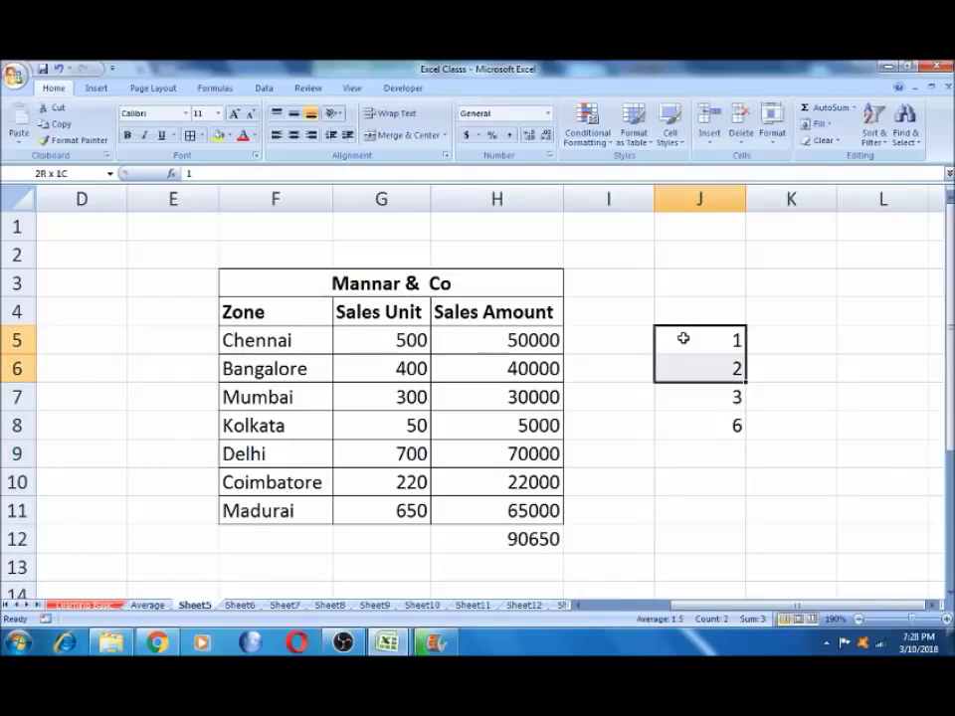
key("shift+Down")
key("shift+Down")
key("Delete")
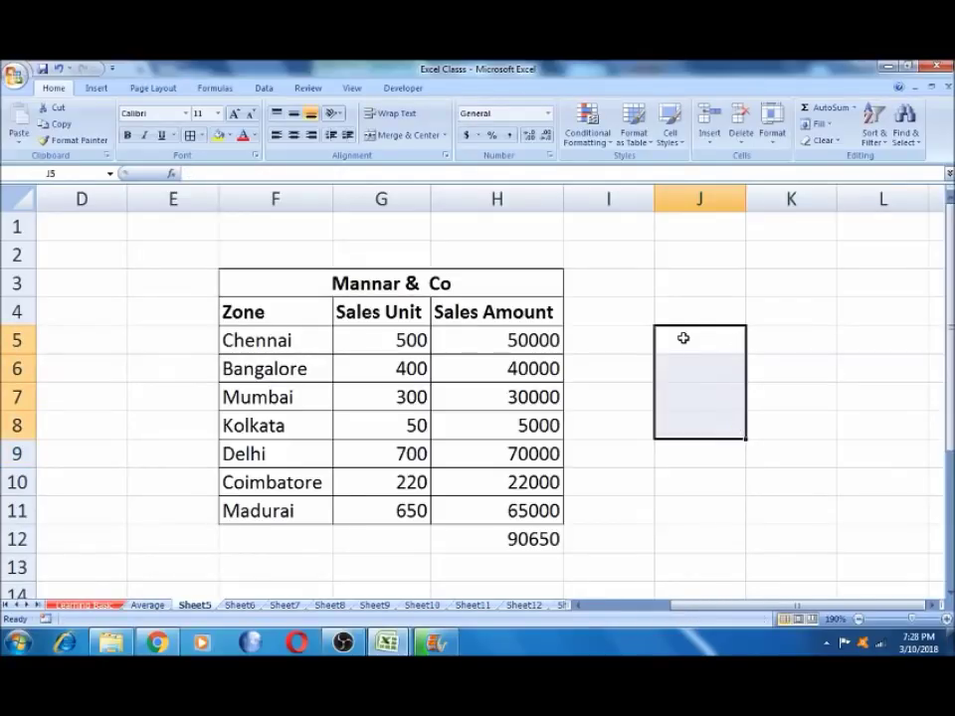
left_click(524, 538)
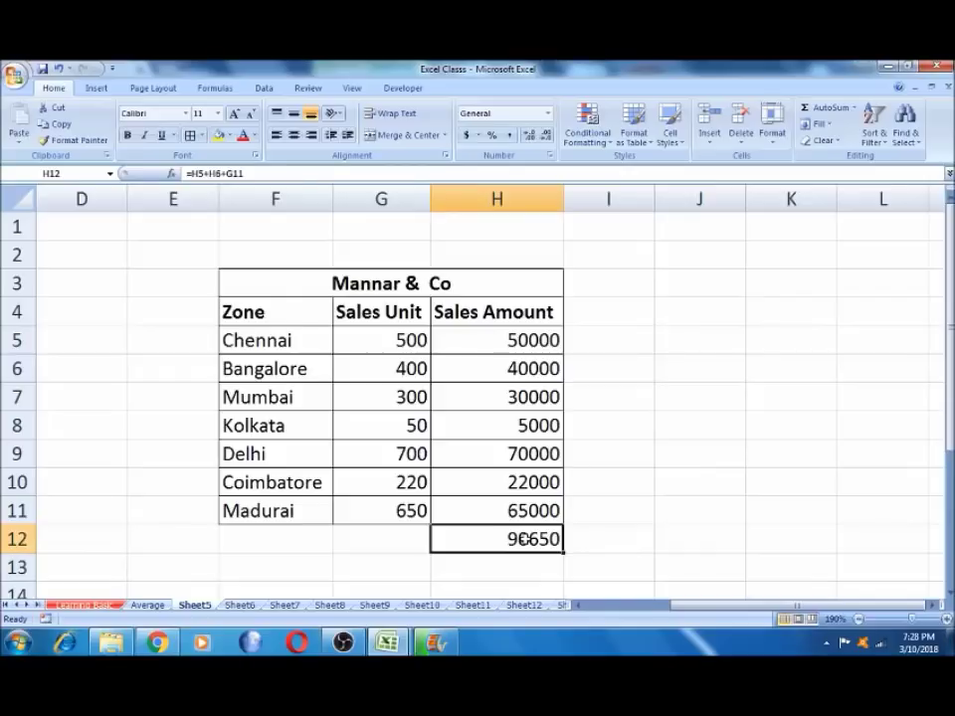
key("Delete")
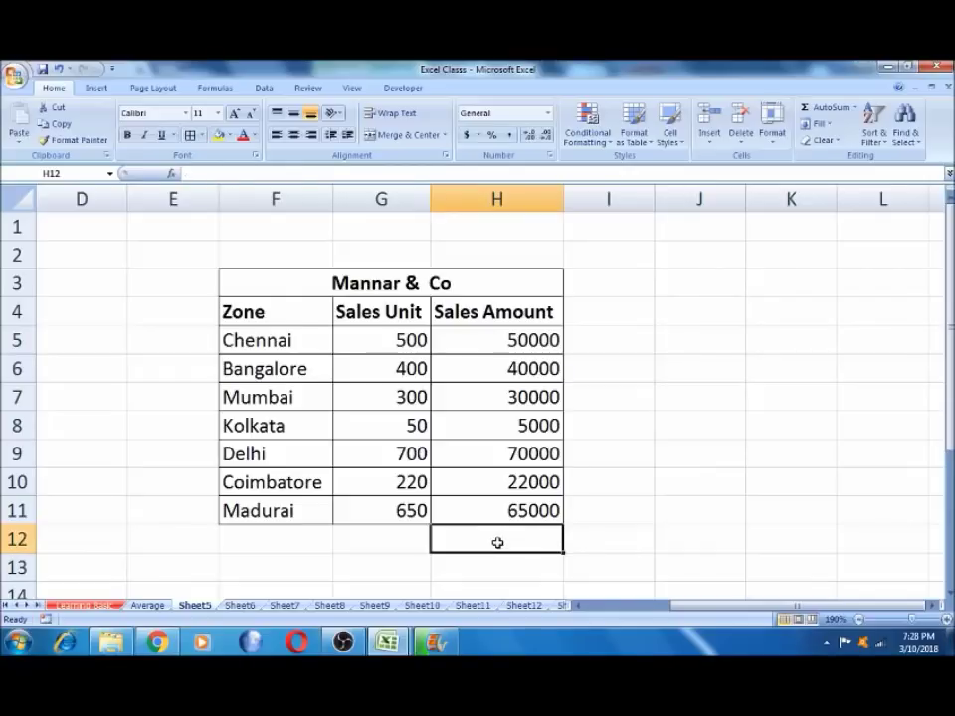
type("=")
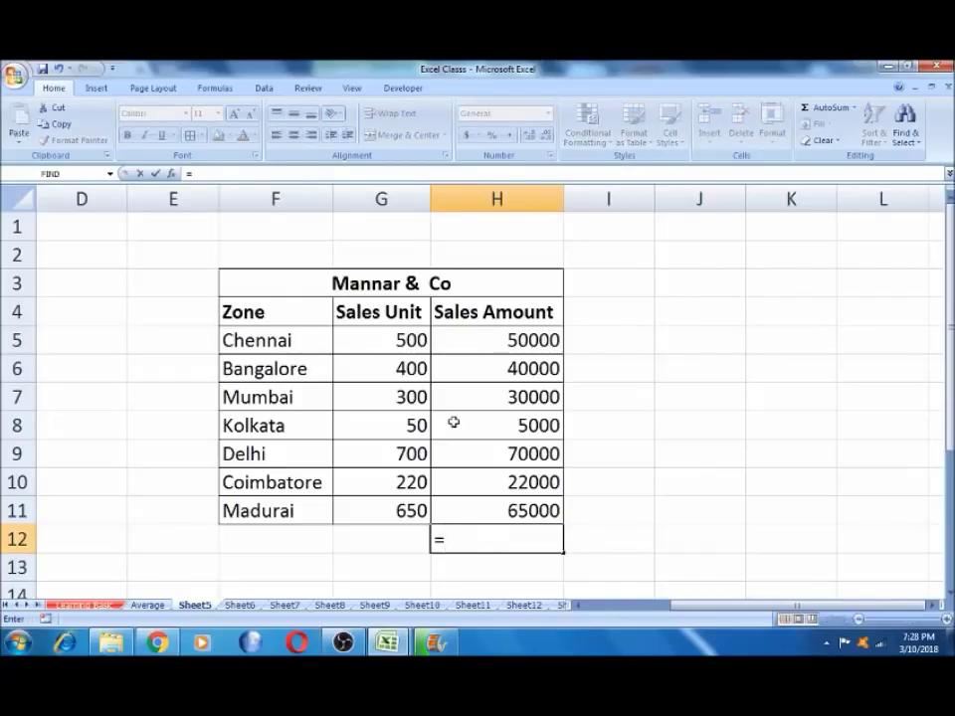
Build =H5-G5+H6-G6 in H12 from Chennai and Bangalore figures, giving 89100.
left_click(493, 347)
type("-")
left_click(403, 335)
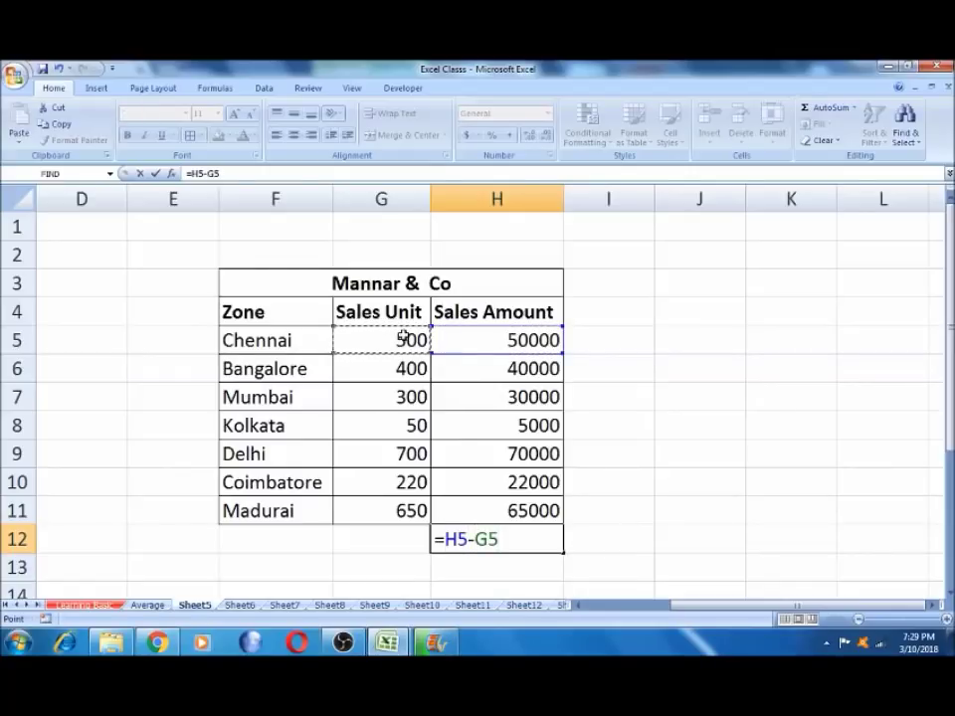
type("+")
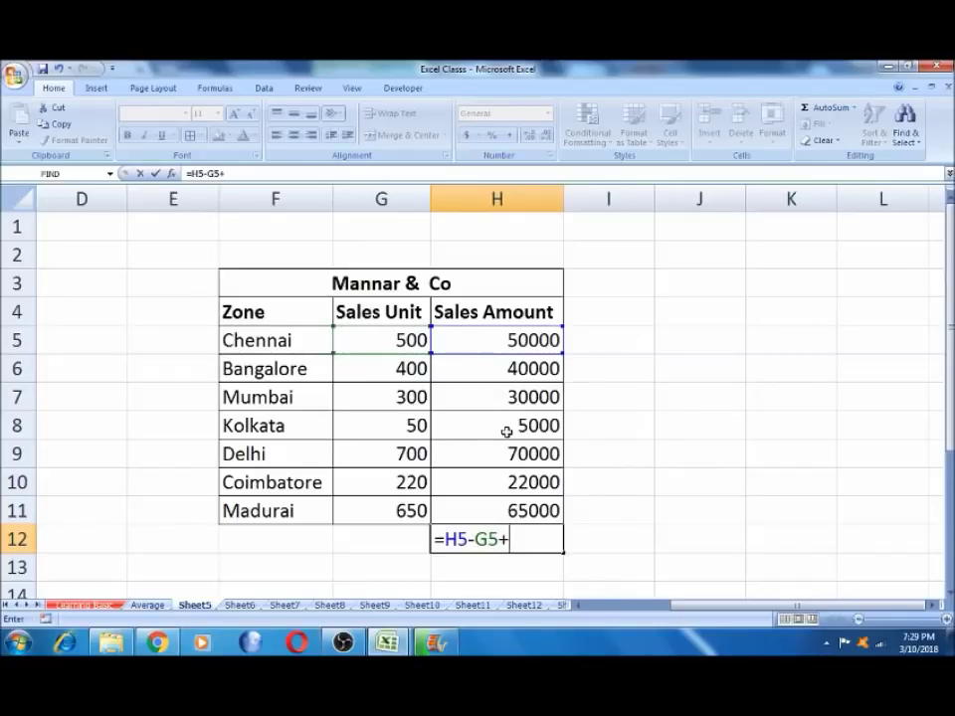
left_click(514, 369)
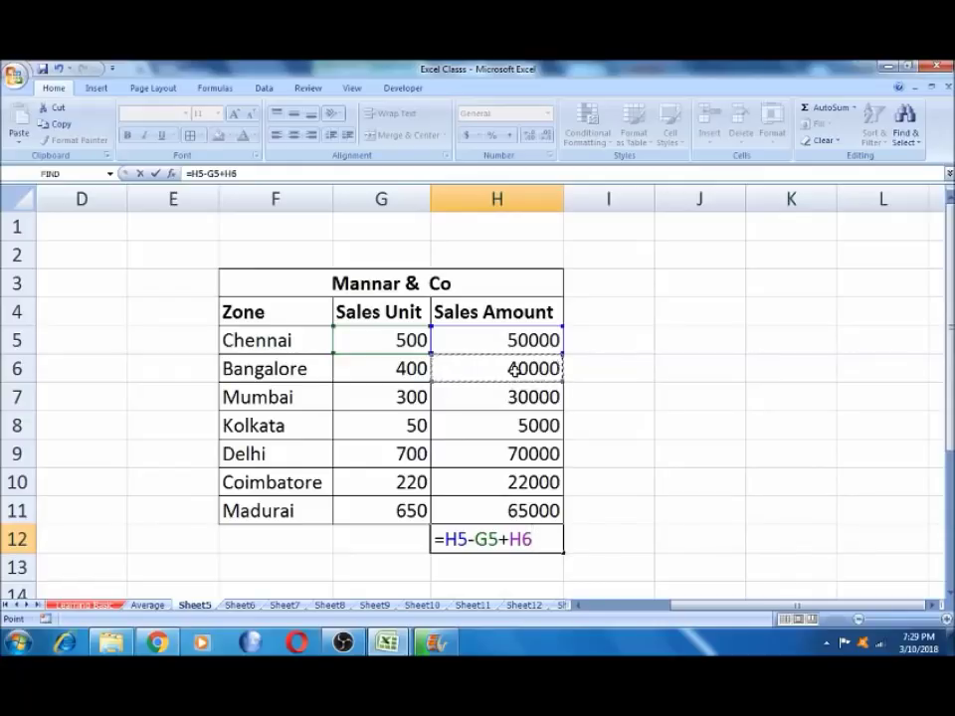
type("_")
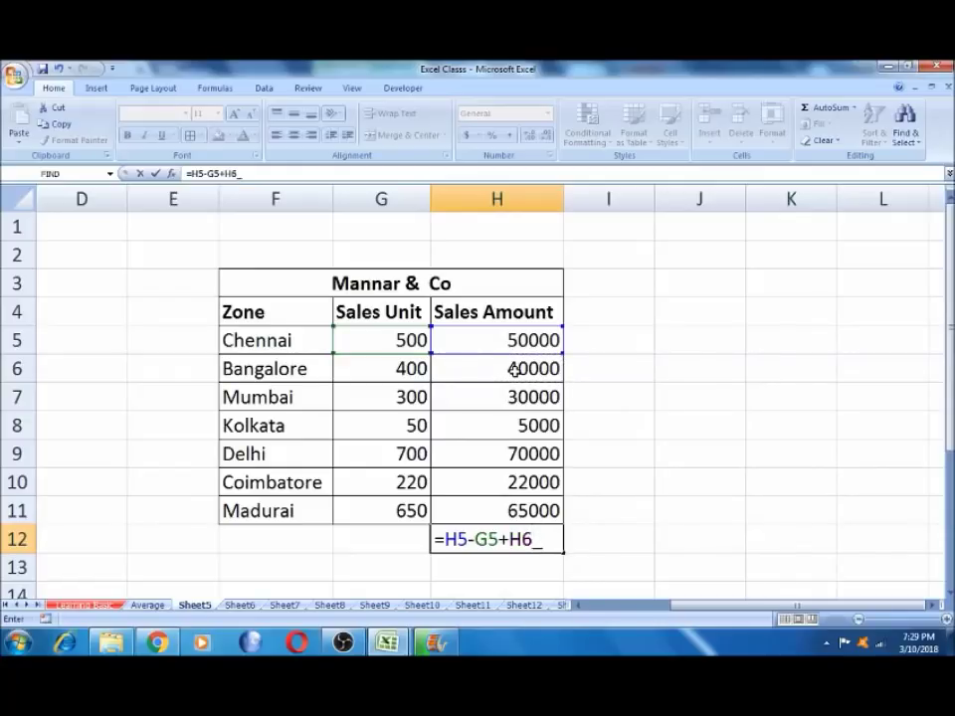
left_click(386, 369)
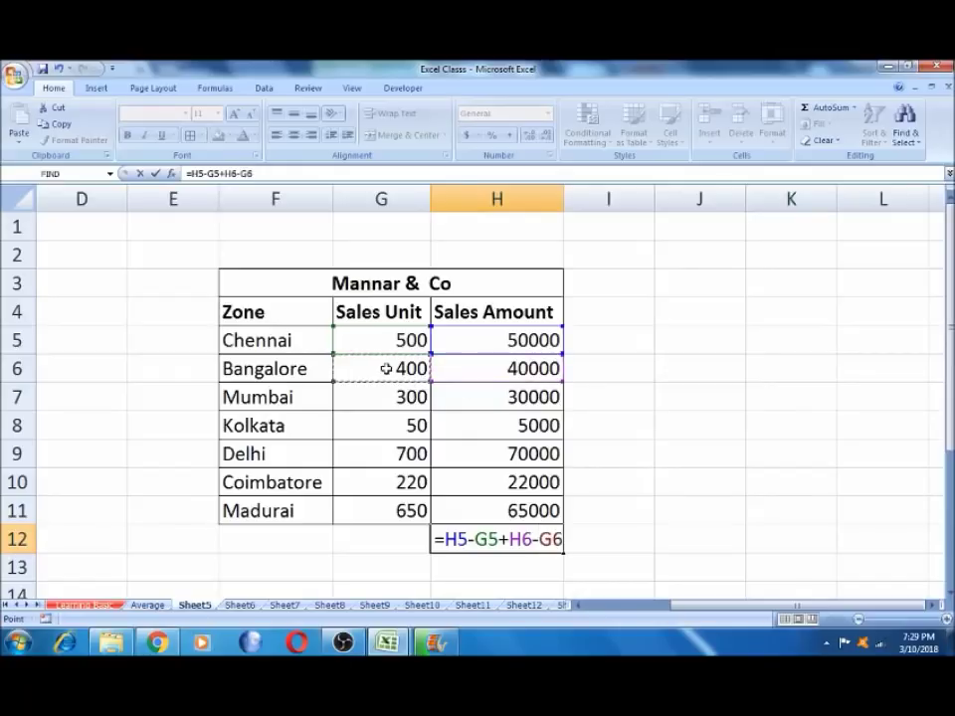
key("Return")
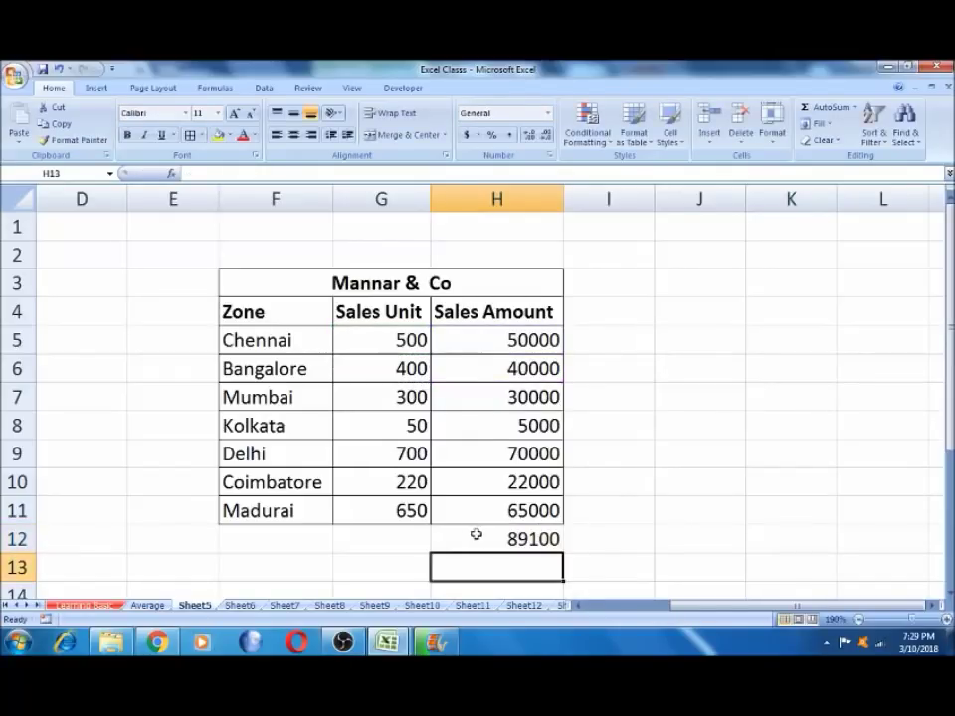
left_click(479, 534)
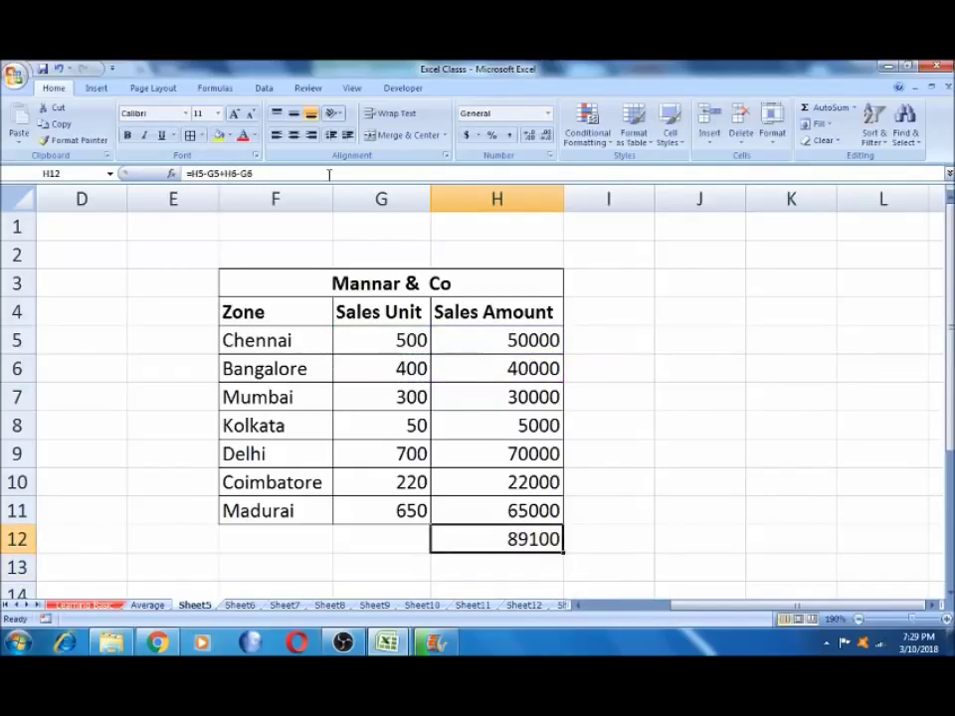
Edit H12 to =H5-G5+G6-G6 showing 49500, then delete it.
left_click(233, 173)
key("BackSpace")
key("BackSpace")
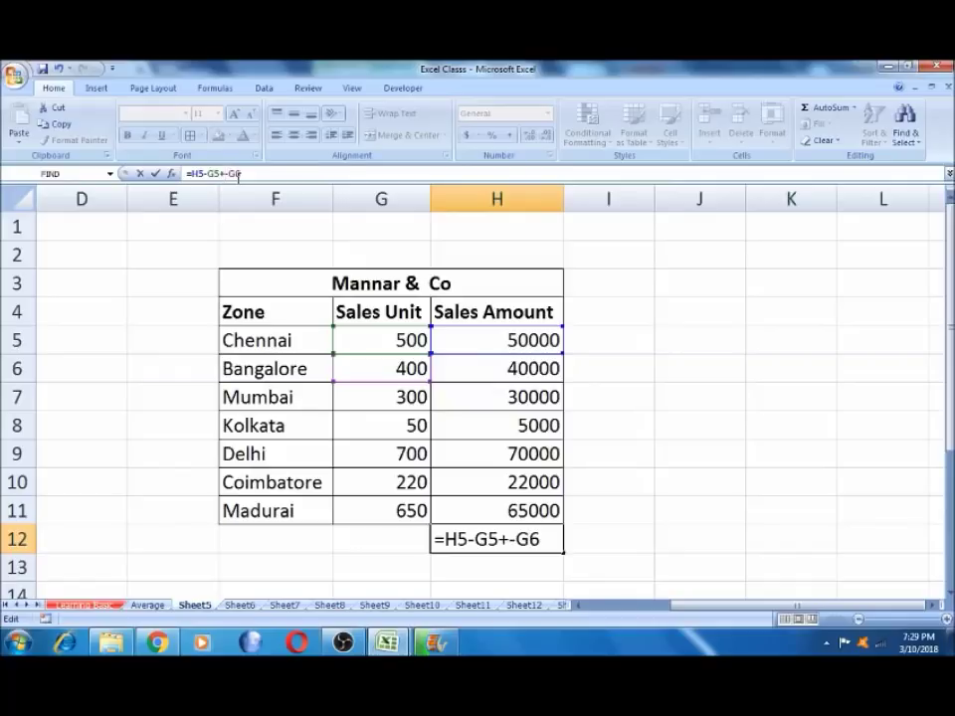
type("G6")
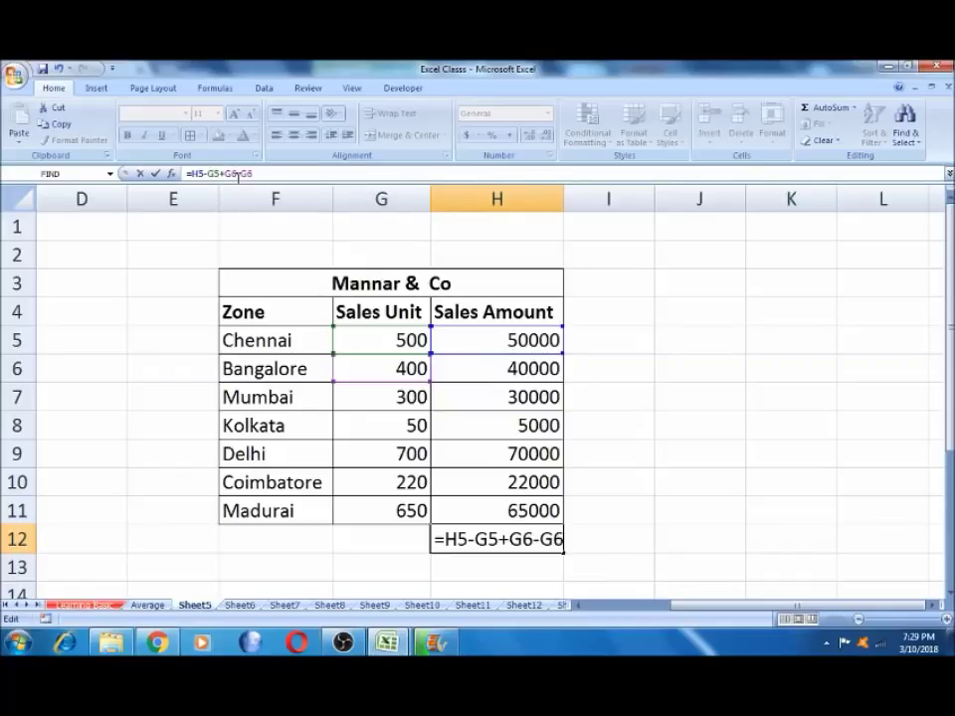
key("Return")
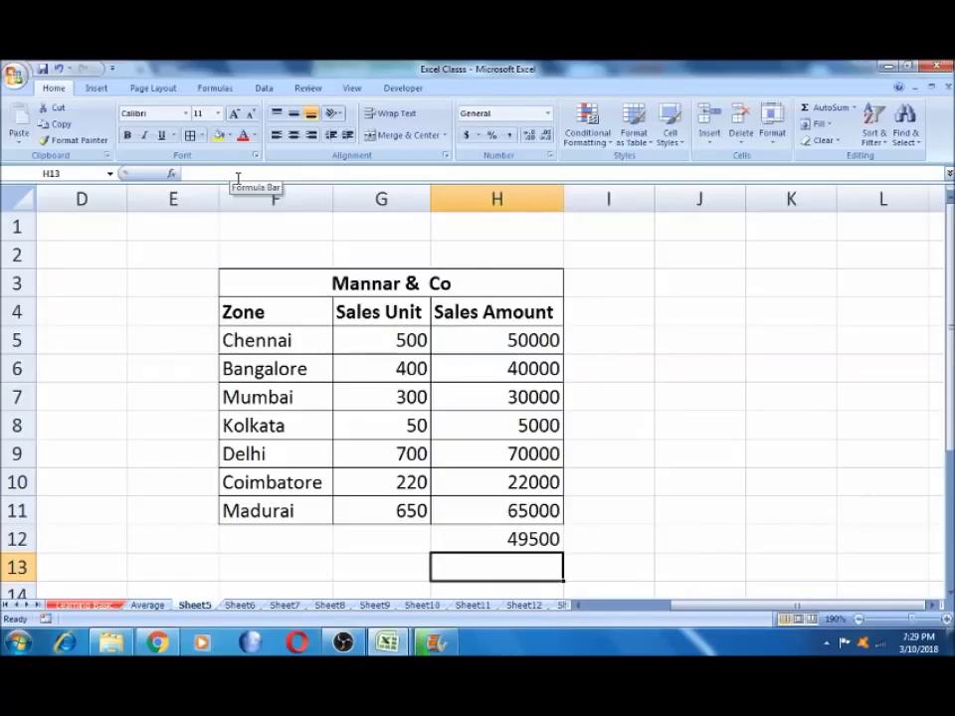
key("Up")
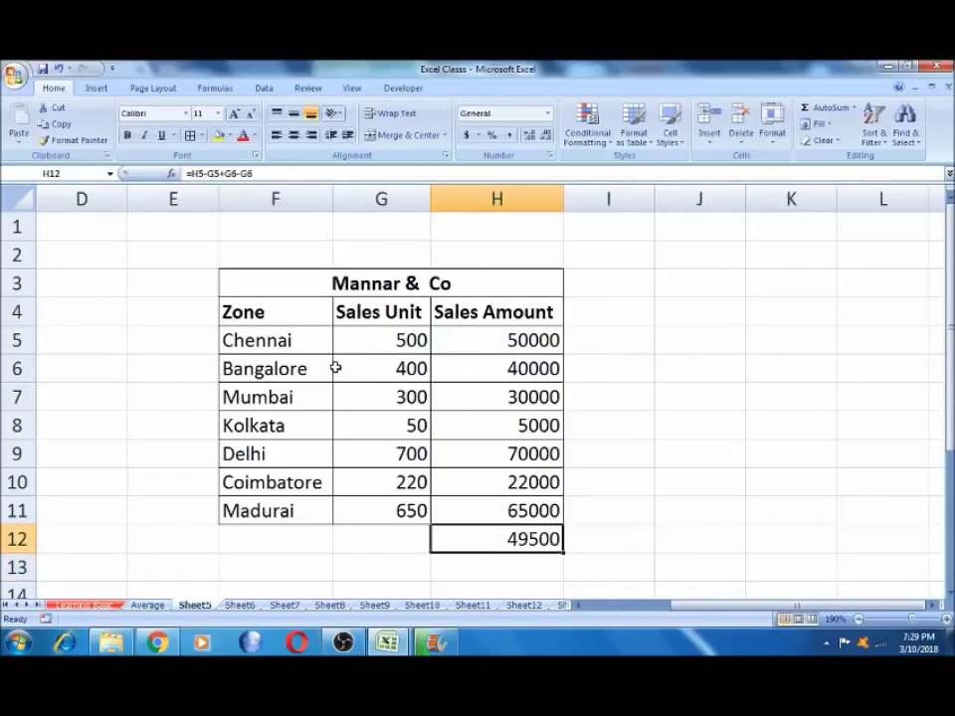
key("Delete")
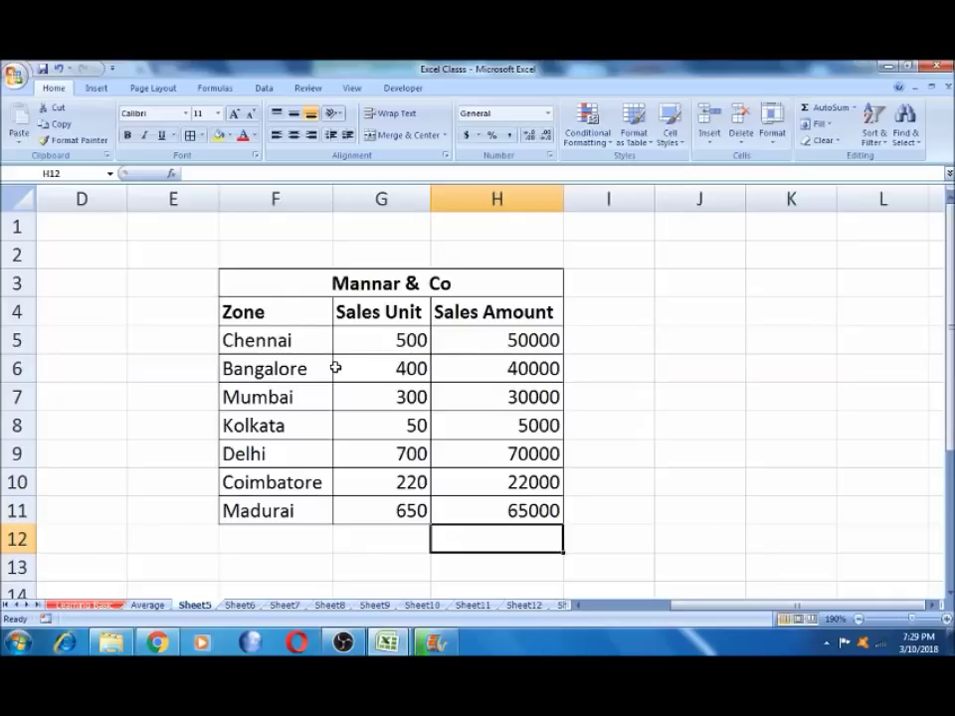
Abandon the new H12 formula and delete the Sales Amount values in H5:H11.
type("=")
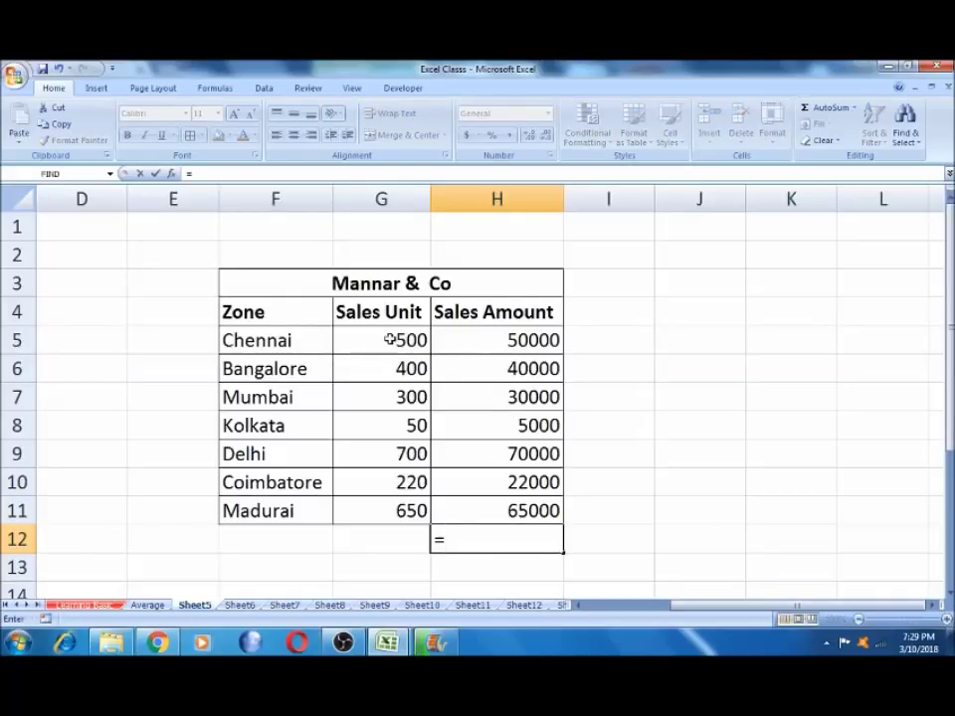
key("BackSpace")
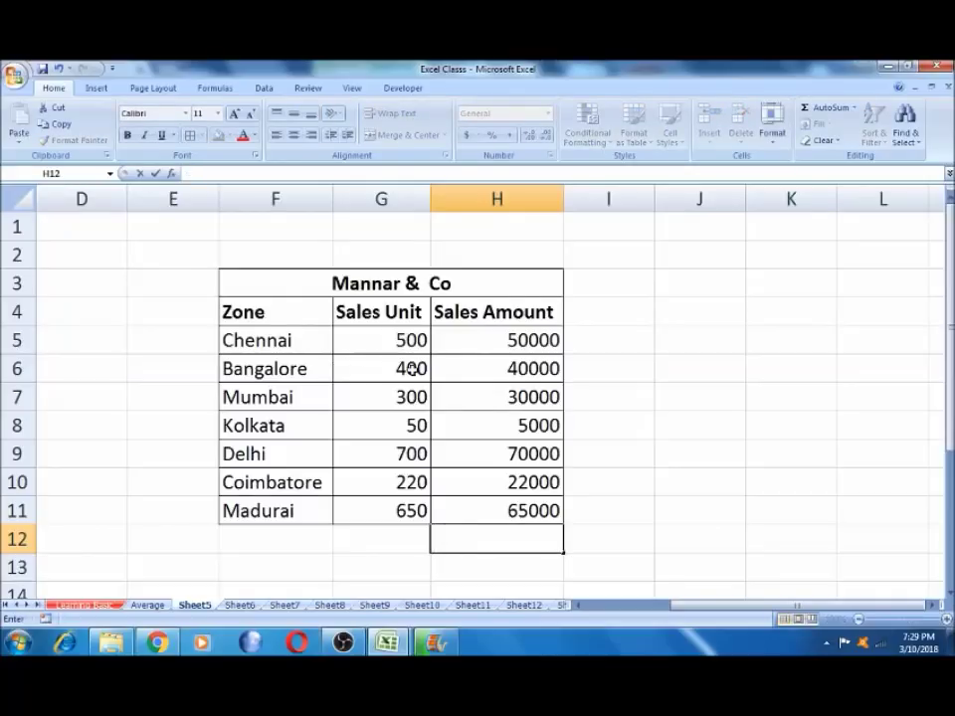
key("Tab")
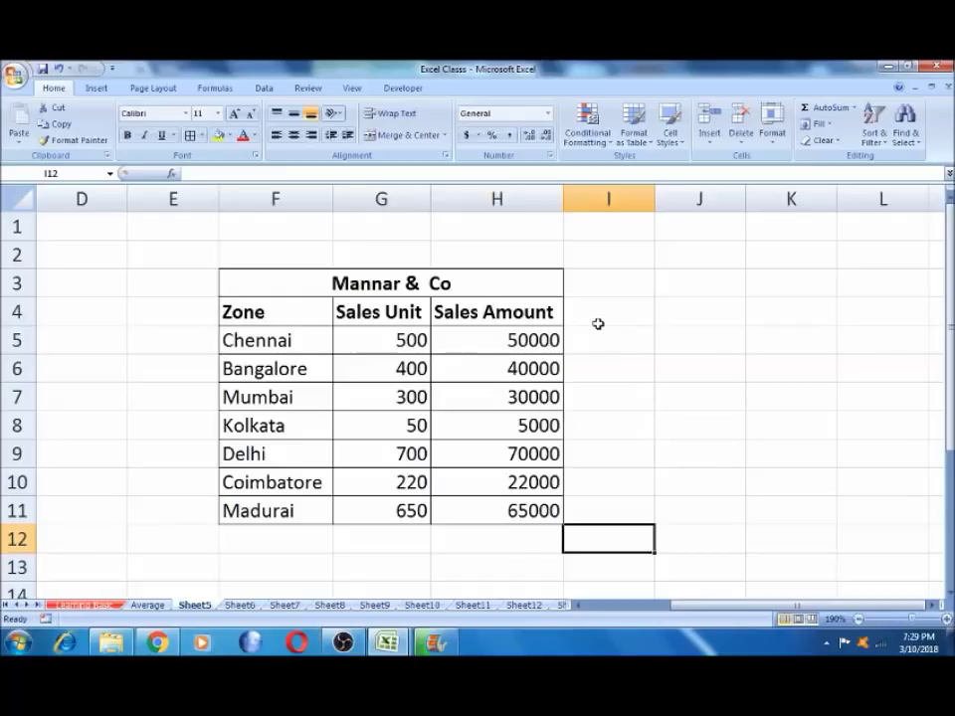
left_click(599, 318)
left_click(524, 341)
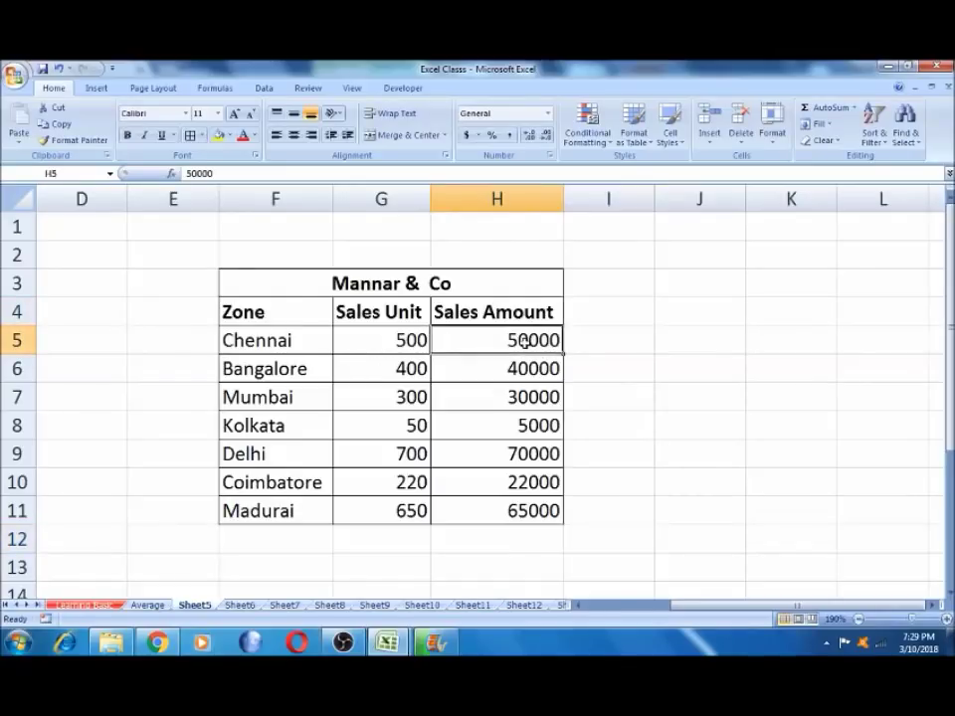
key("ctrl+shift+Down")
key("Delete")
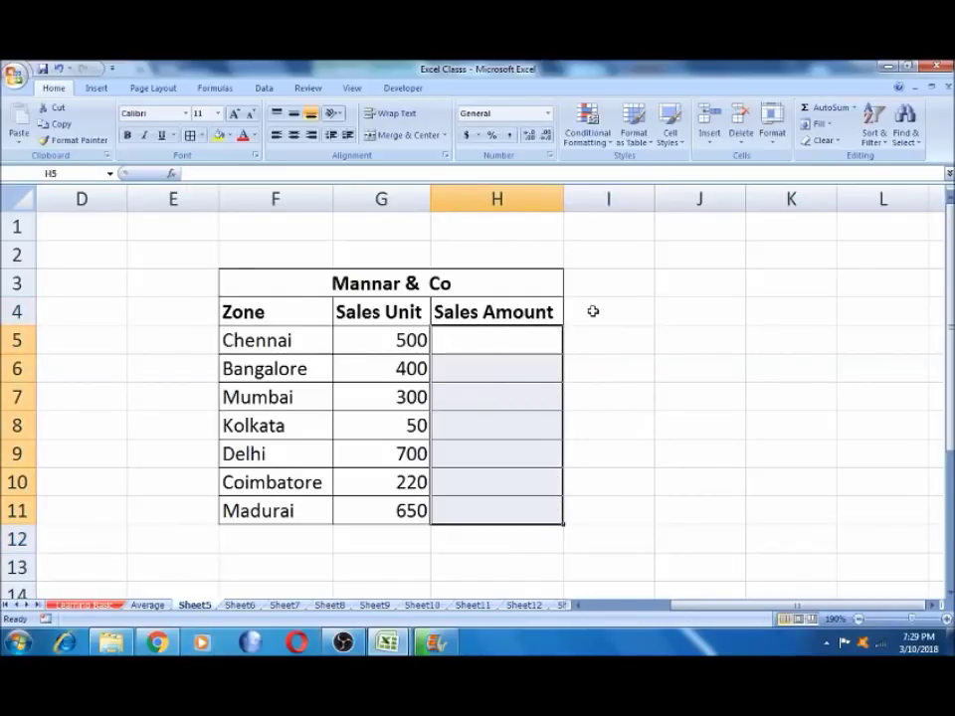
Add a 'Price' heading in I4.
left_click(593, 311)
type("Price")
key("Tab")
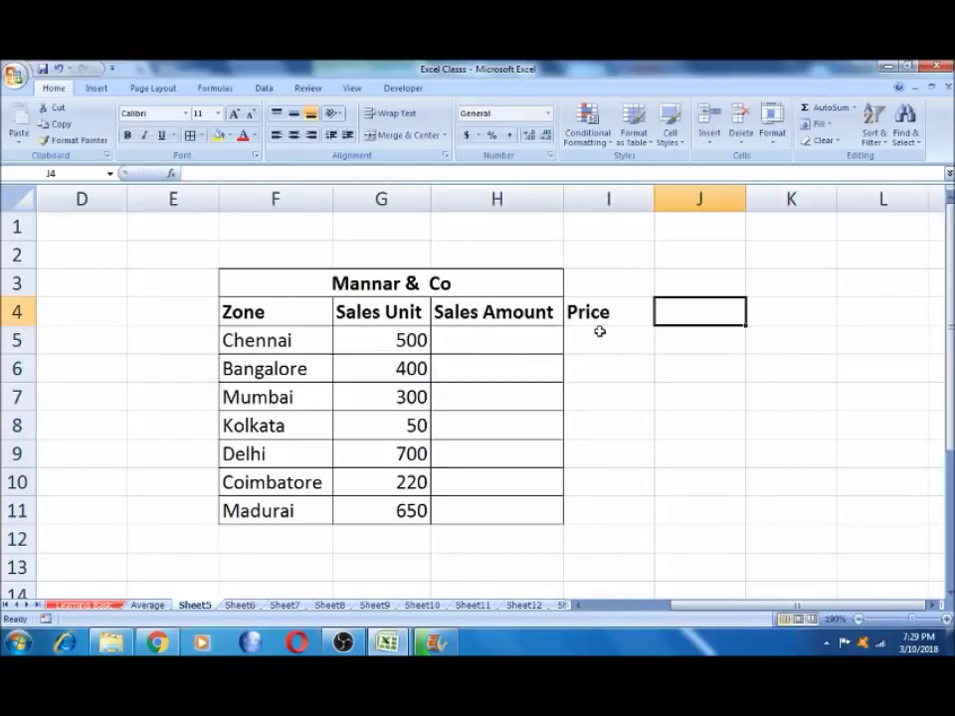
Enter prices 56, 100, 30, 50, 20, 15 and 8 into I5:I11, Chennai through Madurai.
left_click(599, 331)
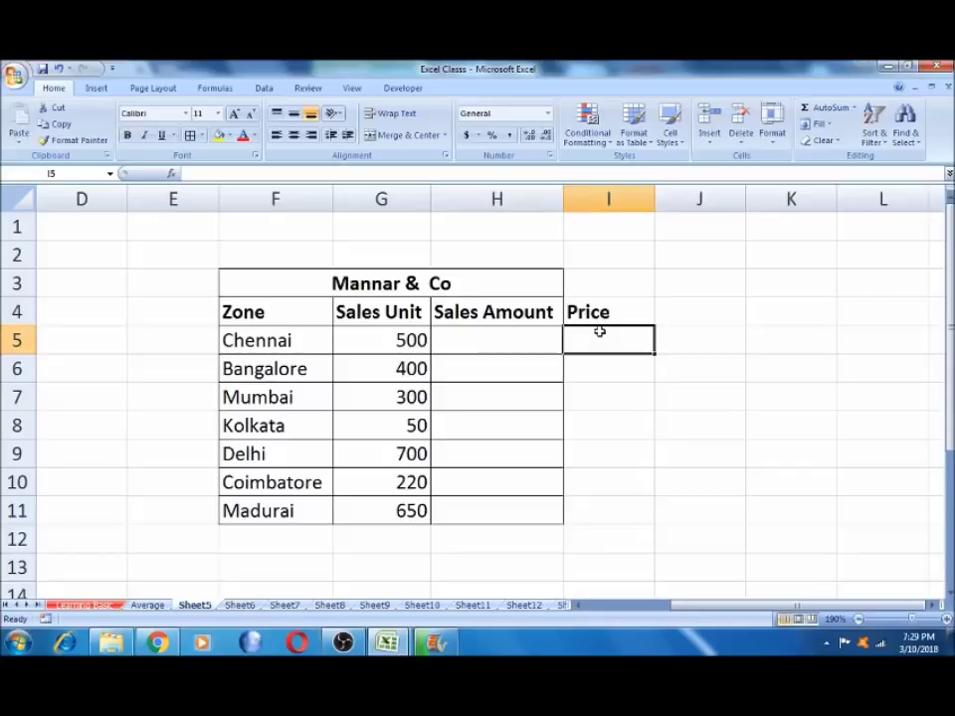
type("5")
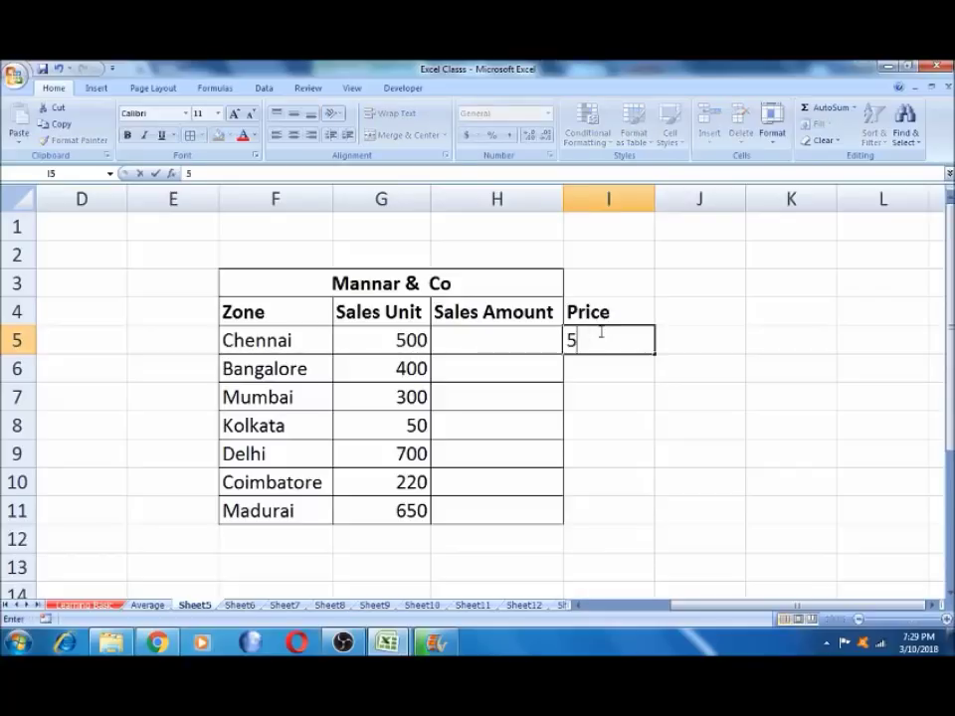
type("6")
key("Return")
type("100")
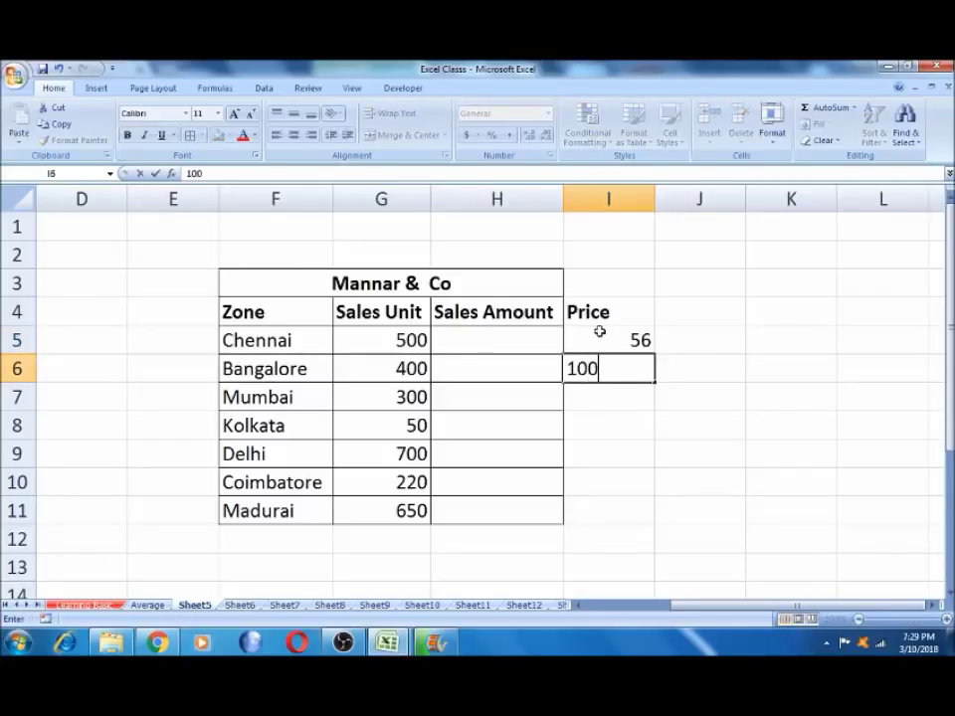
key("Return")
type("30")
key("Return")
type("50")
key("Return")
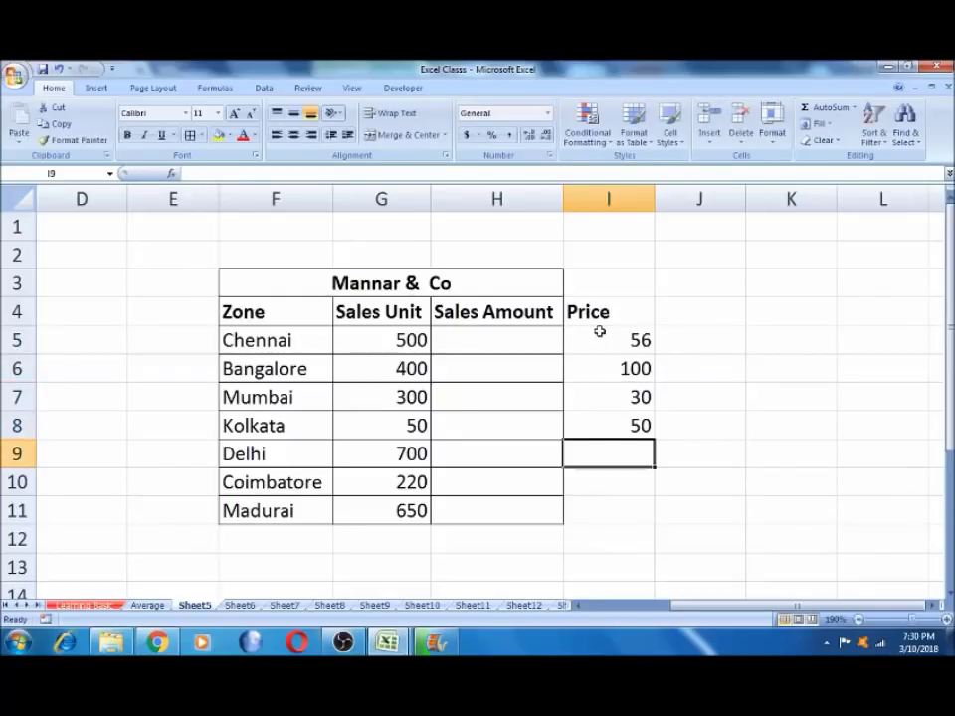
type("20")
key("Return")
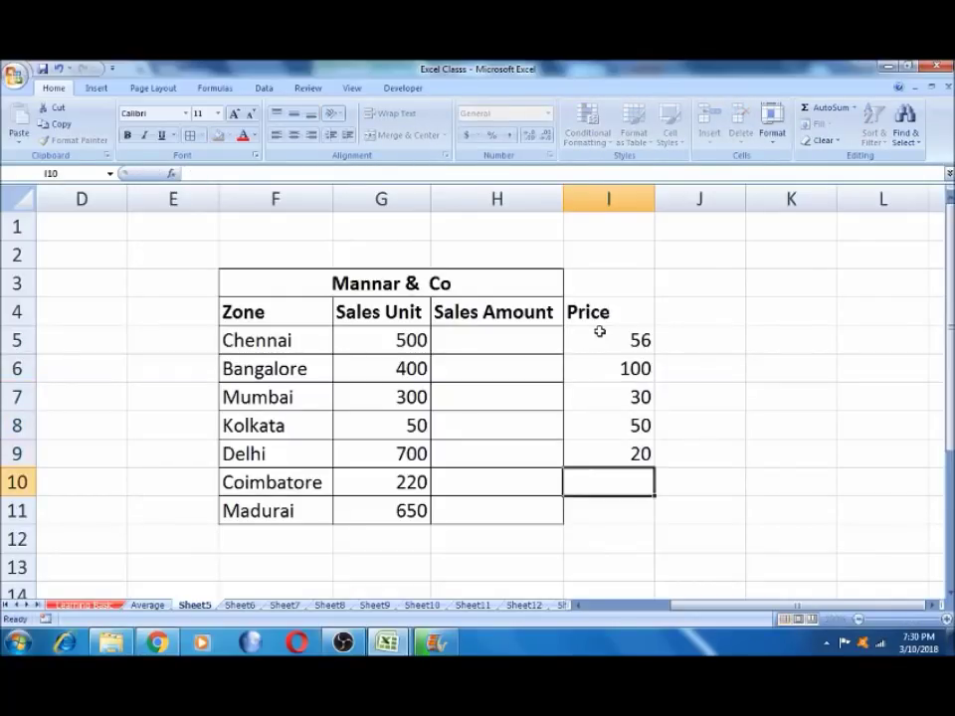
type("15")
key("Return")
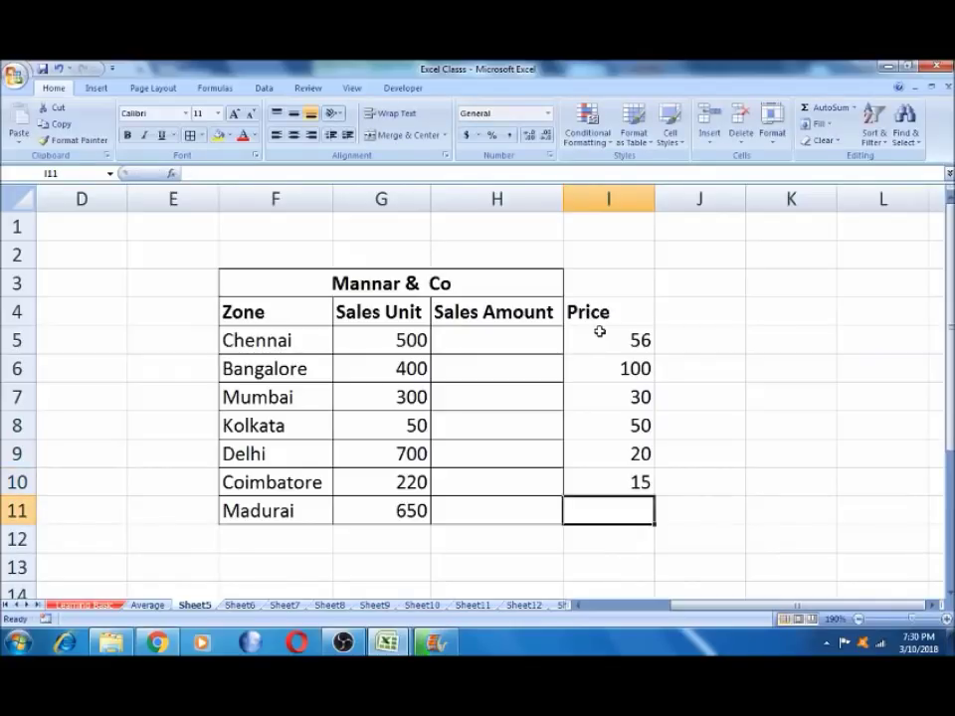
type("8")
key("Up")
key("Up")
key("Up")
key("Up")
key("Up")
key("Up")
key("Left")
key("Left")
key("Right")
key("Right")
key("Right")
key("Left")
key("Left")
key("Left")
key("Right")
key("Right")
key("Left")
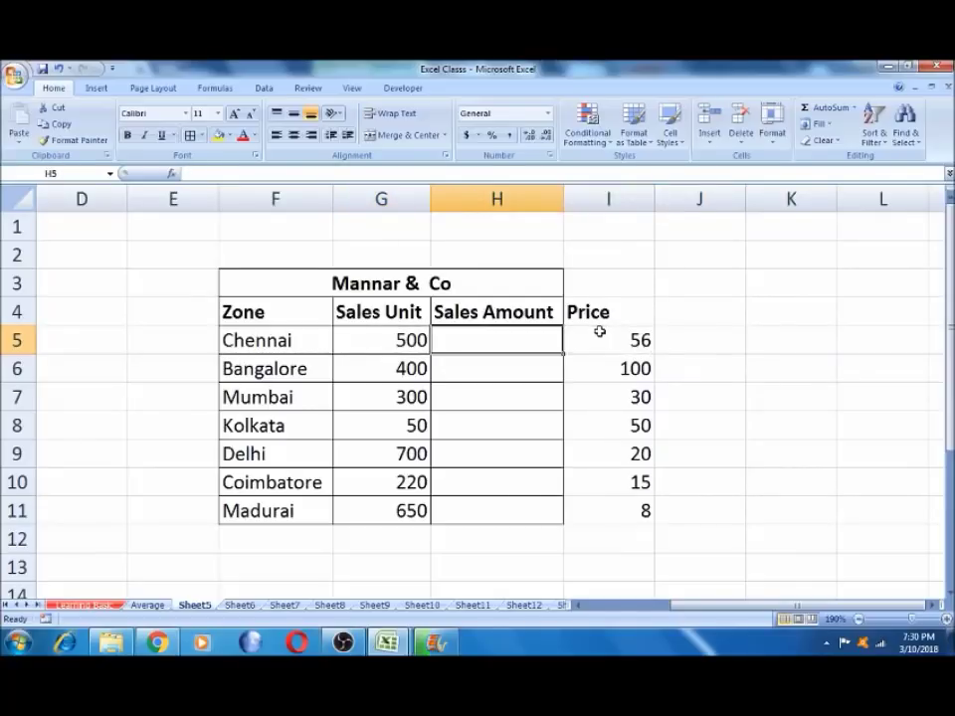
Enter =G5*I5 in H5 for Chennai, giving 28000, and check its references.
type("=")
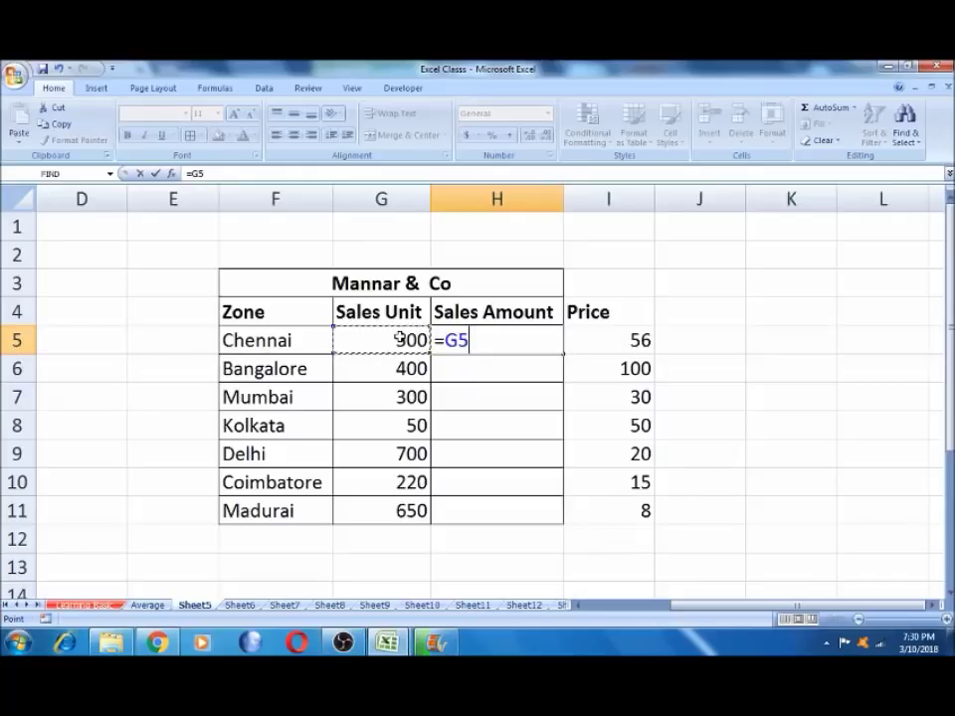
type("*")
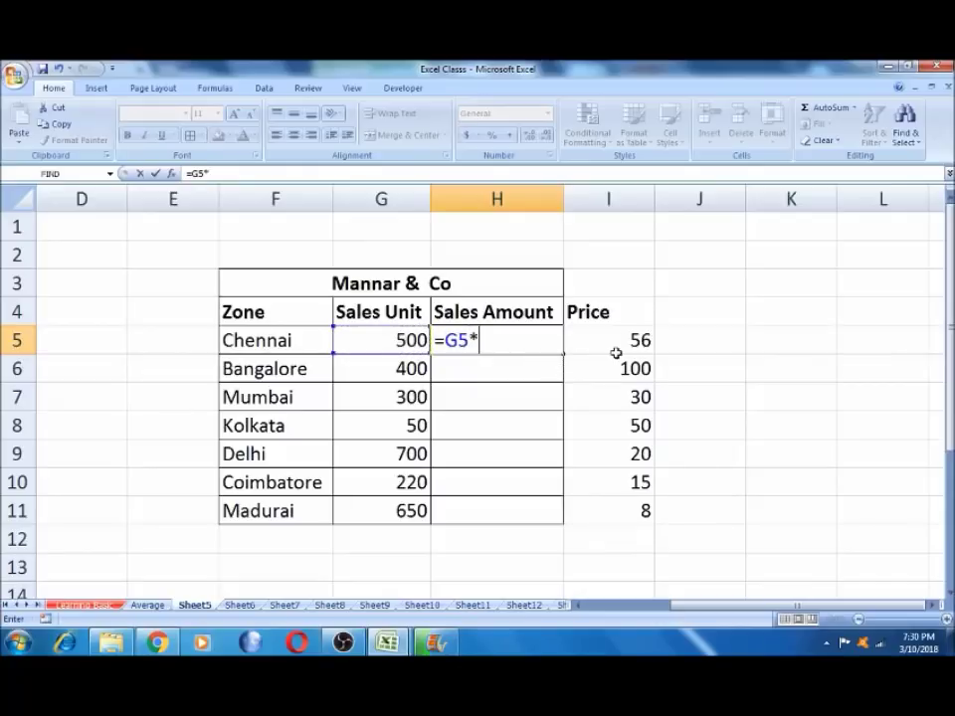
left_click(619, 339)
key("Return")
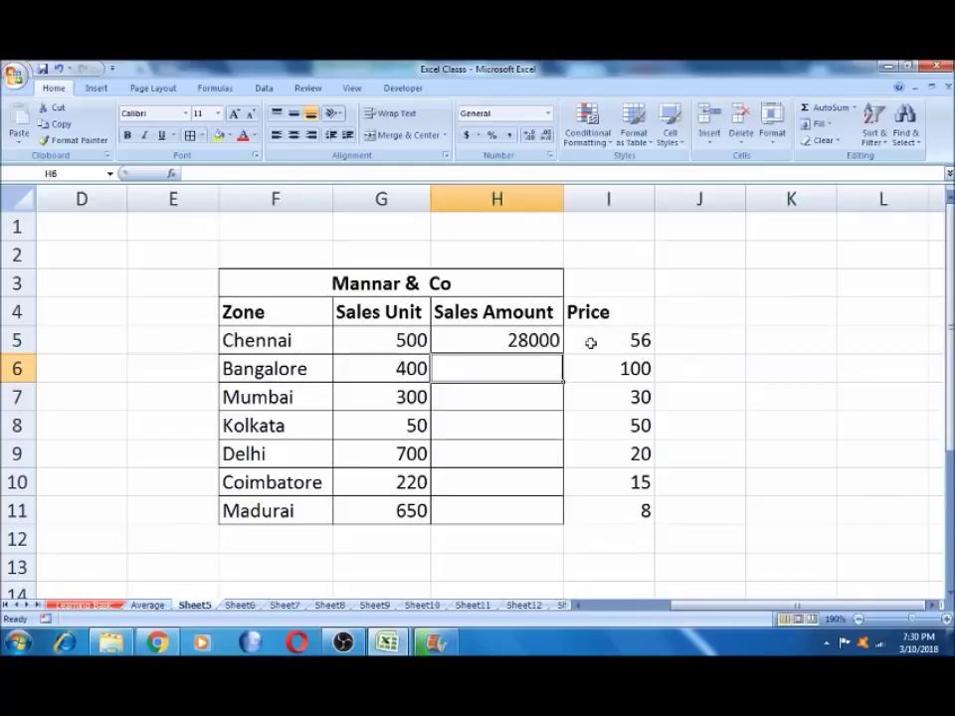
left_click(408, 335)
left_click(594, 340)
left_click(531, 340)
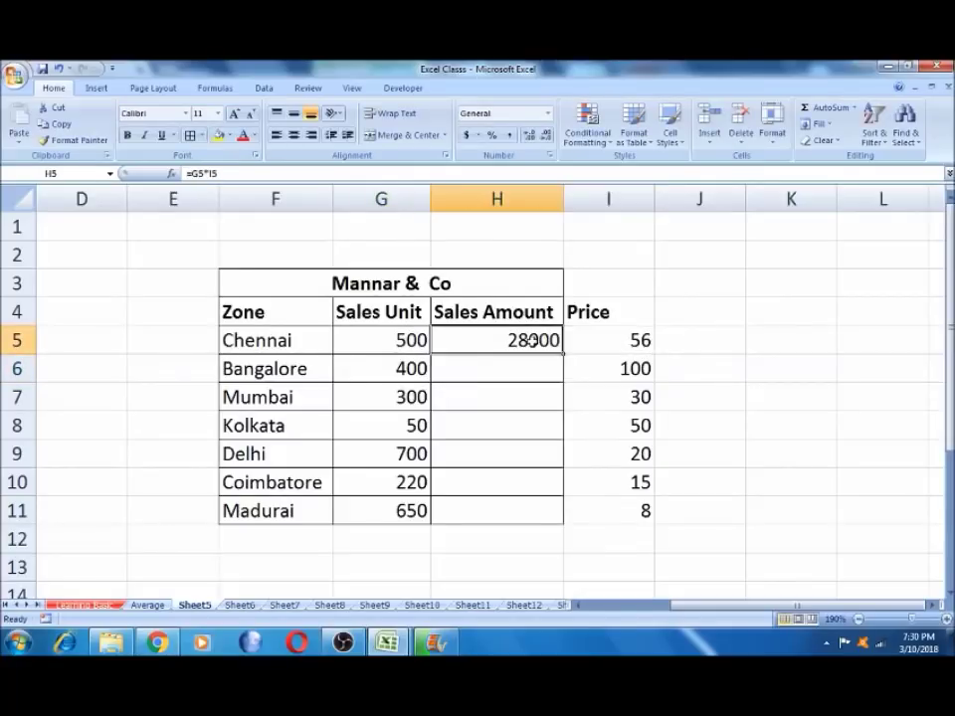
double_click(531, 340)
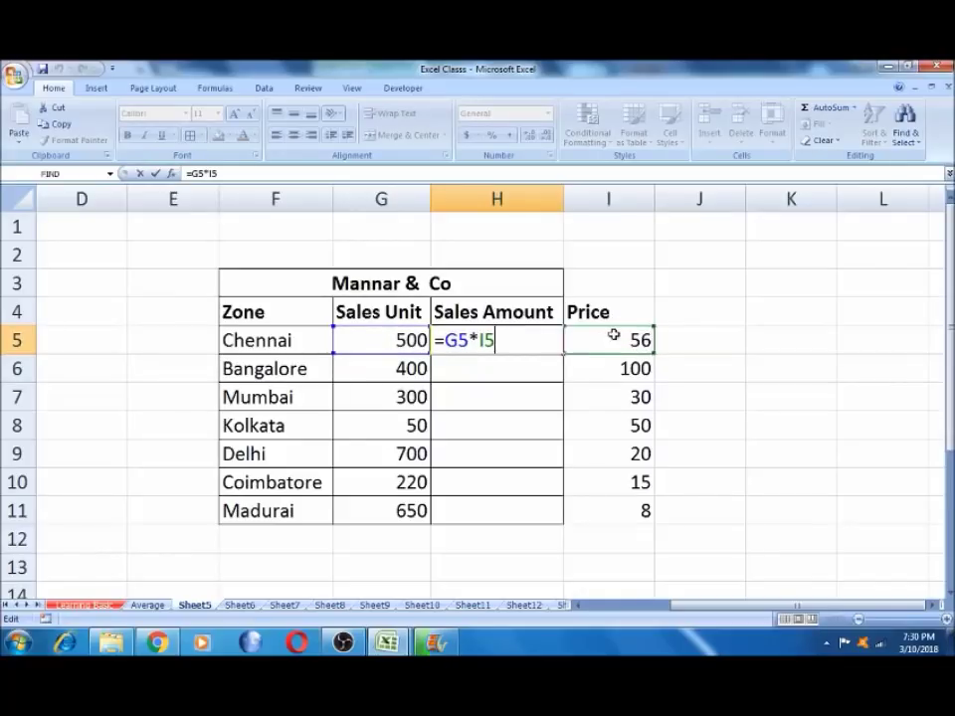
key("Return")
left_click(548, 341)
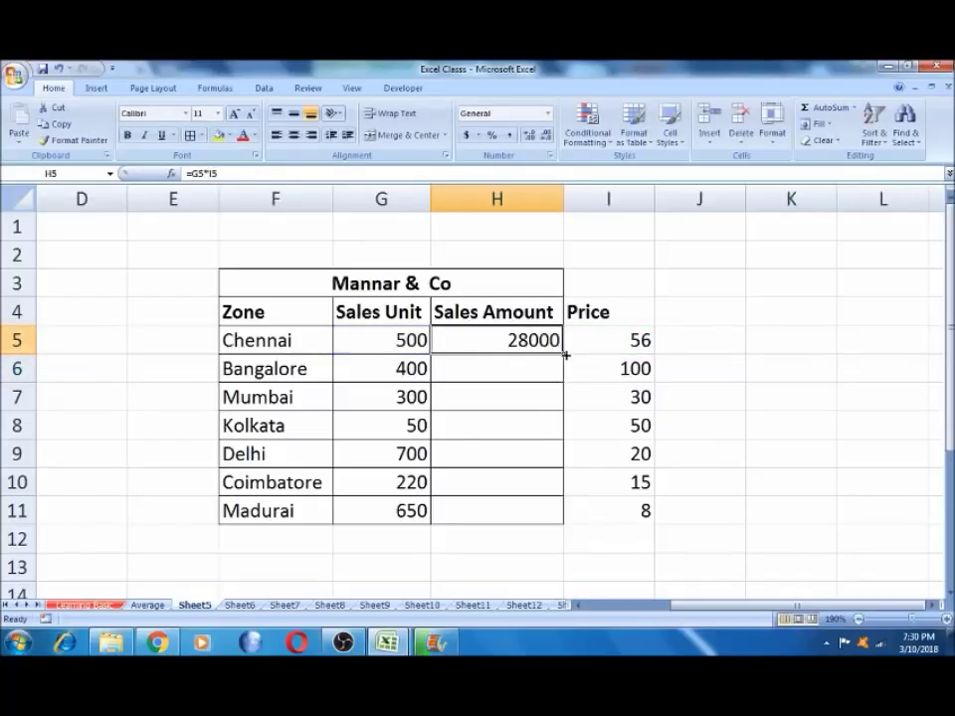
Fill the units-times-price formula down to H11 and check Bangalore's result in H6.
double_click(563, 353)
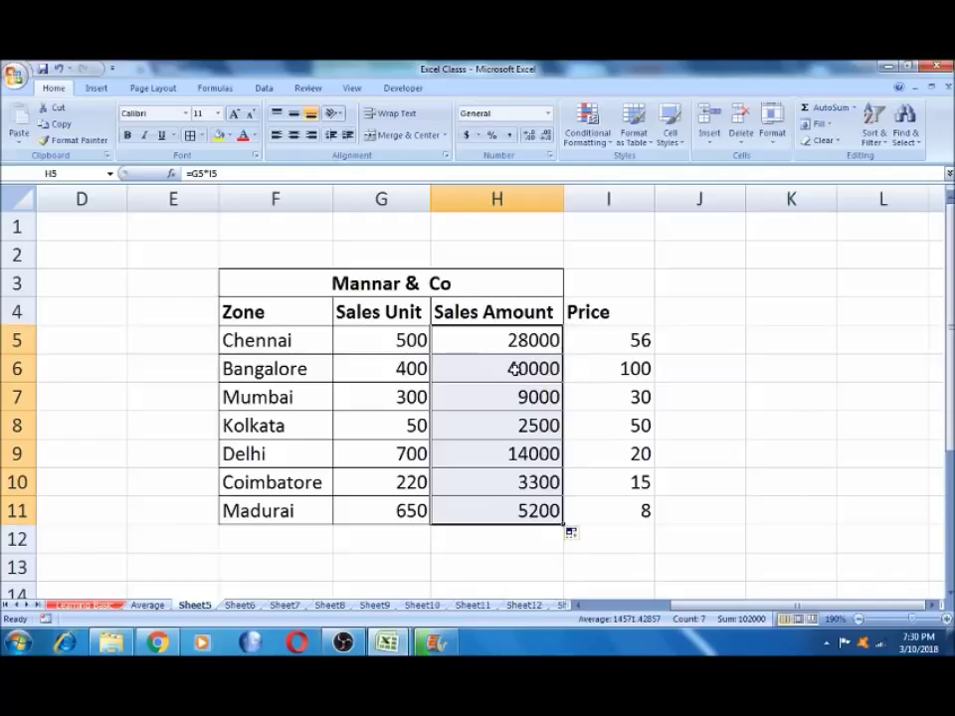
left_click(387, 368)
left_click(633, 365)
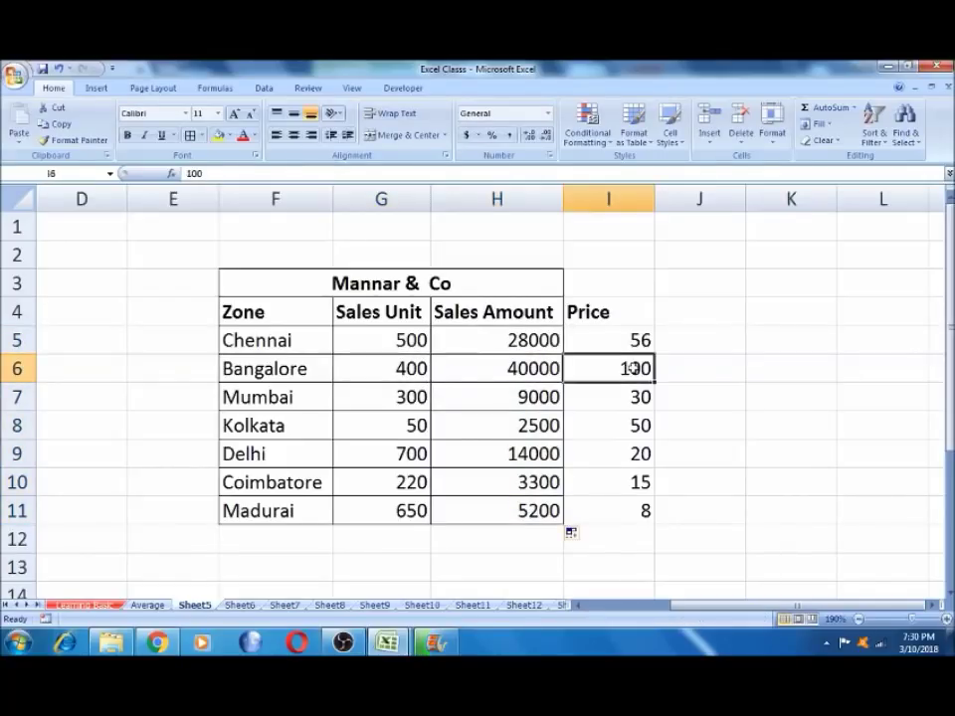
left_click(538, 370)
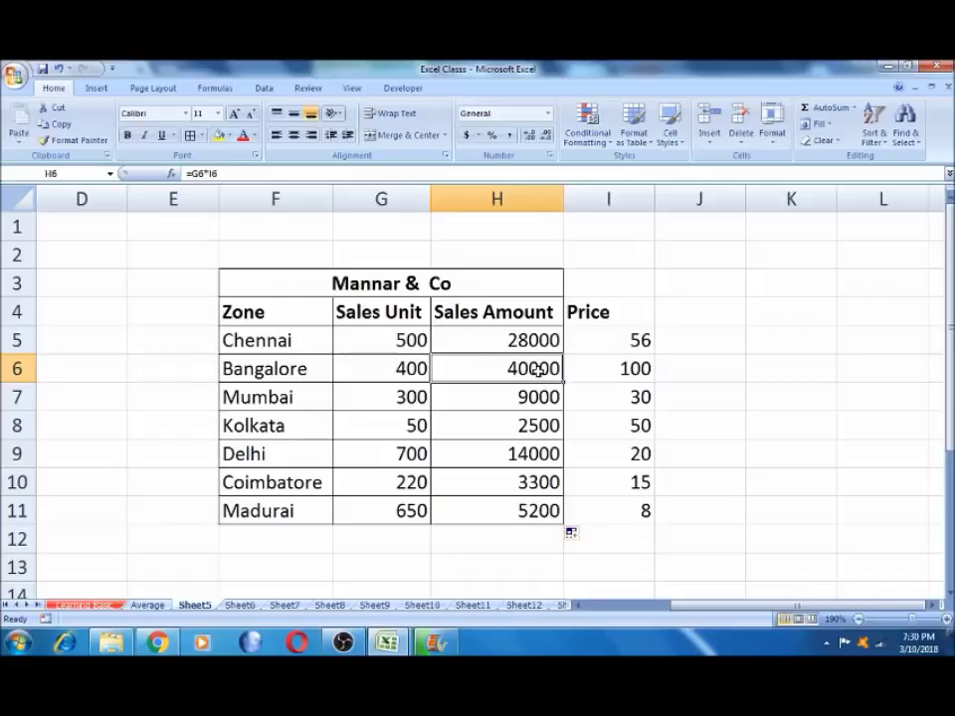
Delete the Sales Amount results and begin a new formula in H5.
key("Up")
key("shift+Down")
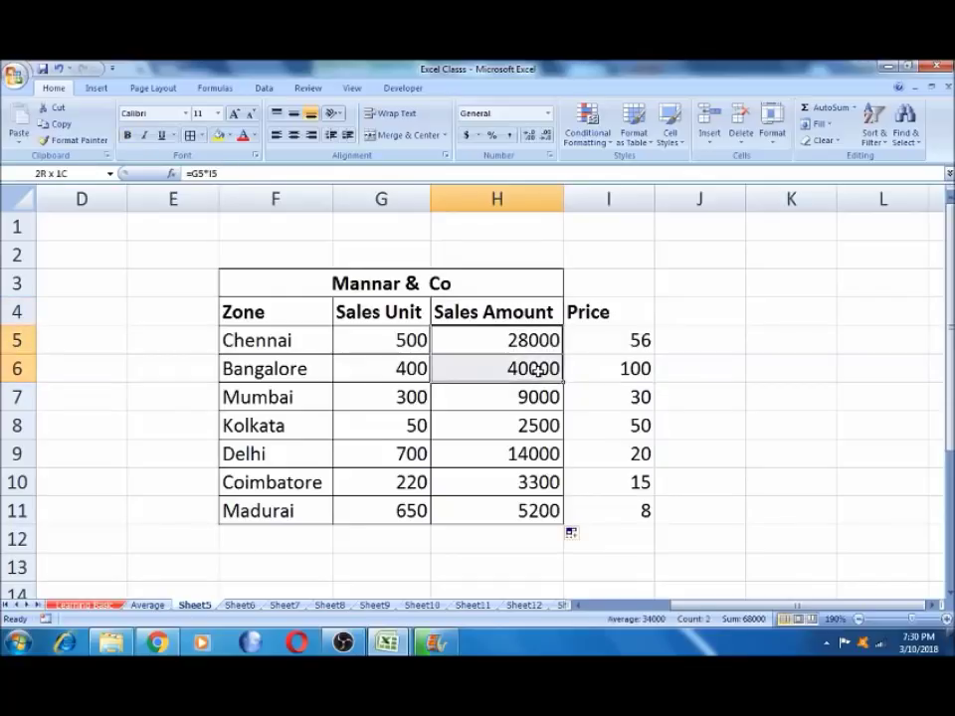
key("shift+Down")
key("shift+Down")
key("shift+Down")
key("shift+Down")
key("shift+Down")
key("shift+Down")
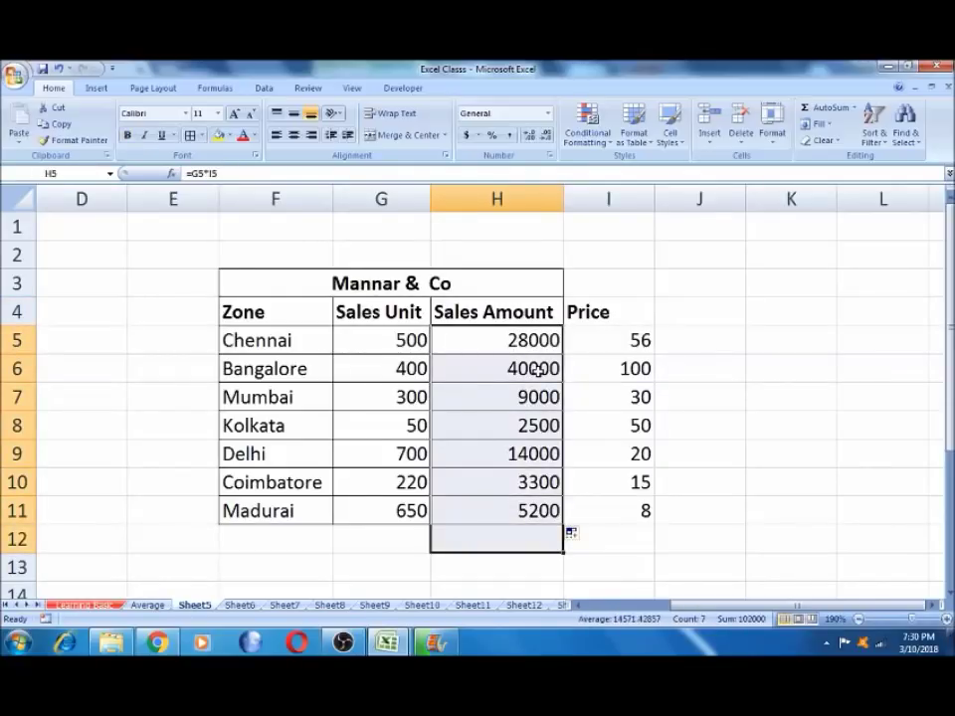
key("Delete")
left_click(524, 337)
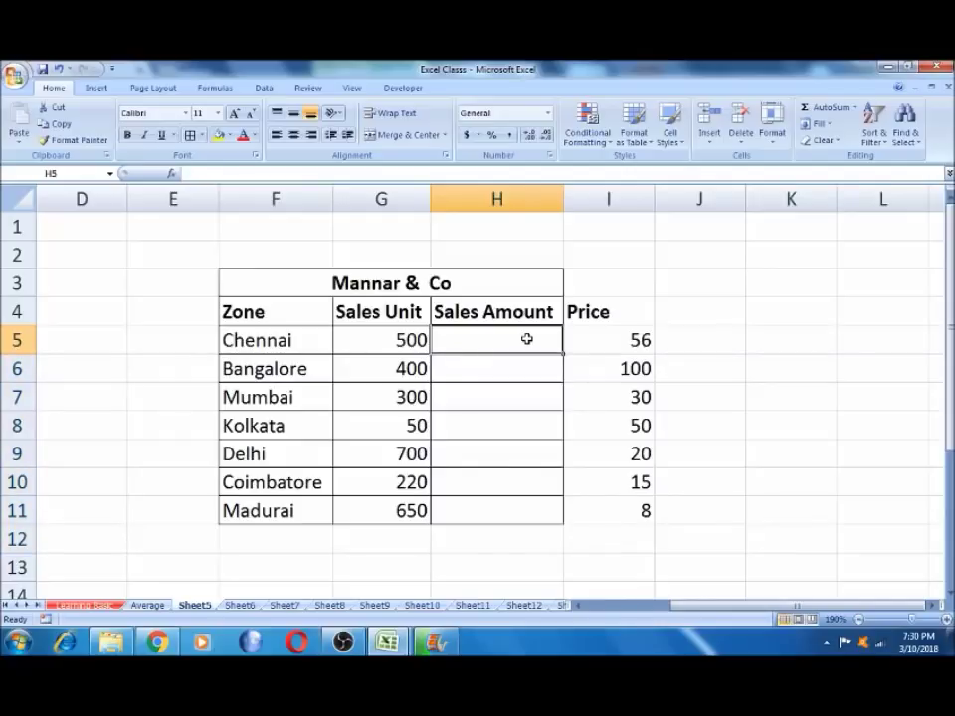
type("=")
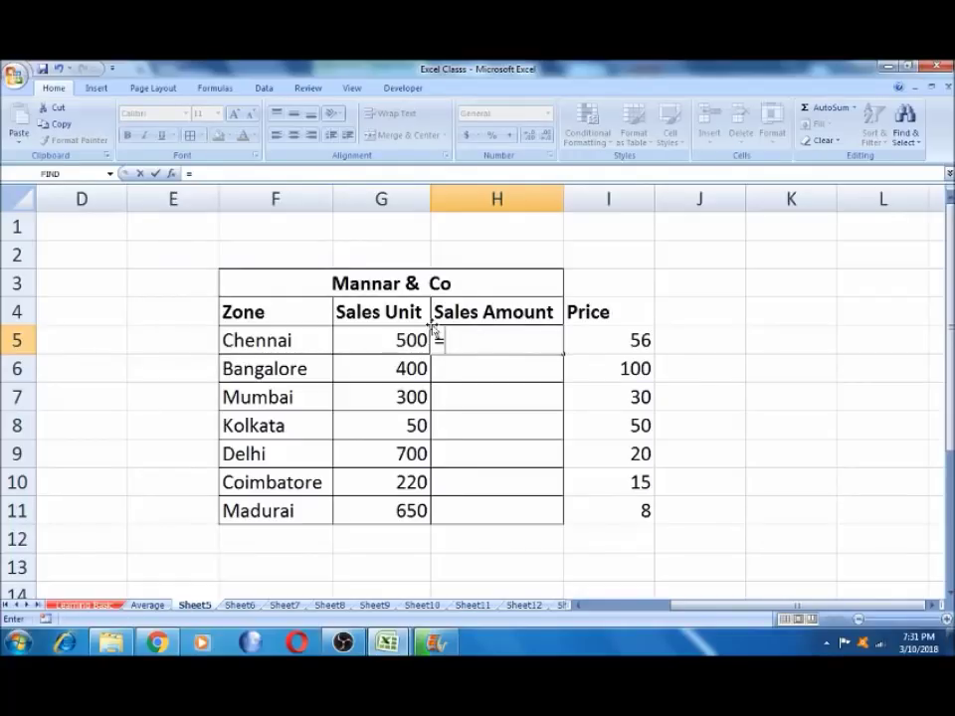
Enter =G5/I5 in H5 so Chennai shows 8.928571429.
left_click(396, 341)
type("/")
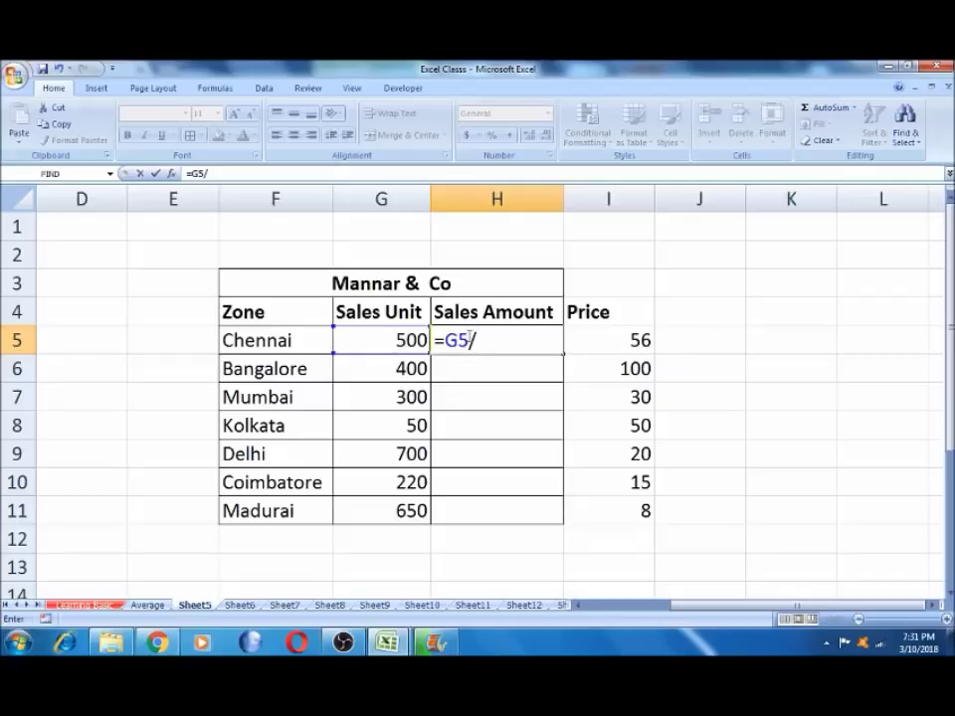
left_click(624, 335)
key("Return")
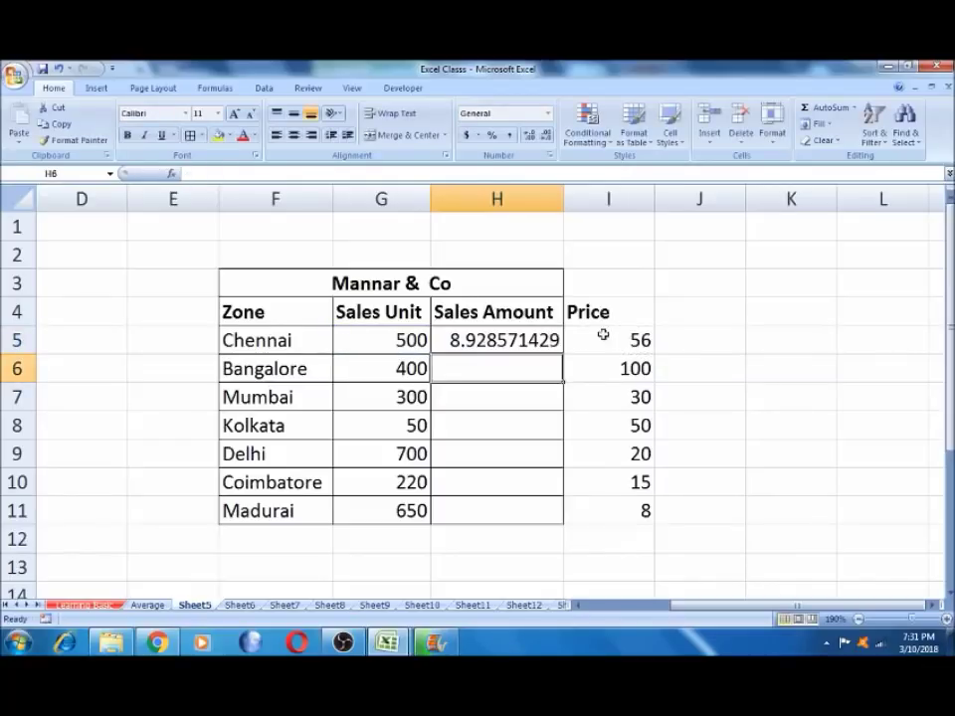
left_click(487, 343)
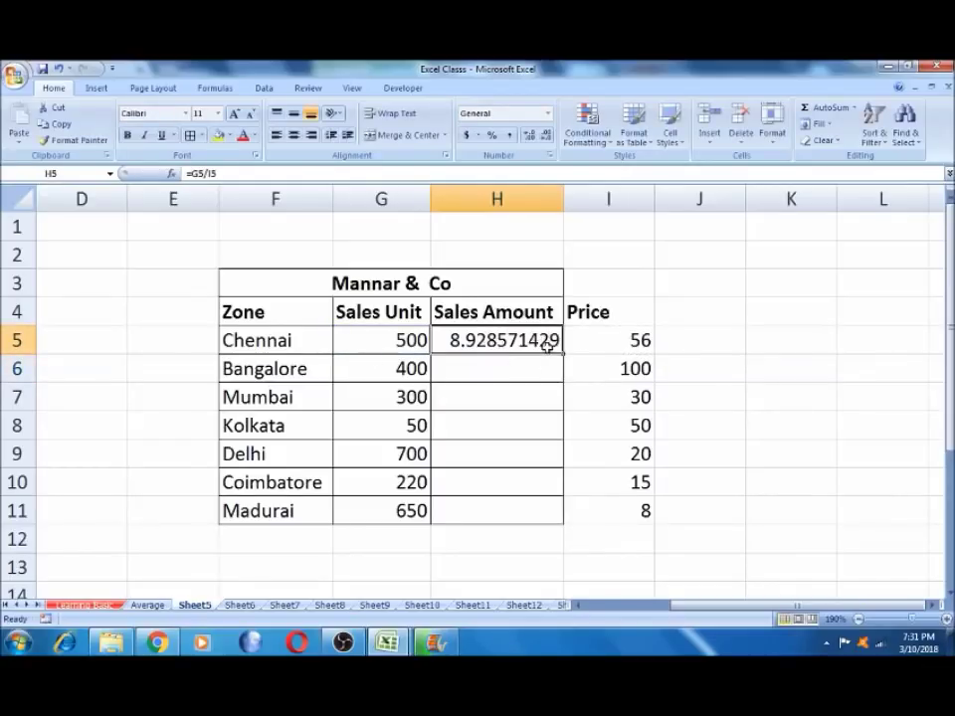
Fill the division down to H11, Madurai showing 81.25, and select H5:H11.
double_click(563, 353)
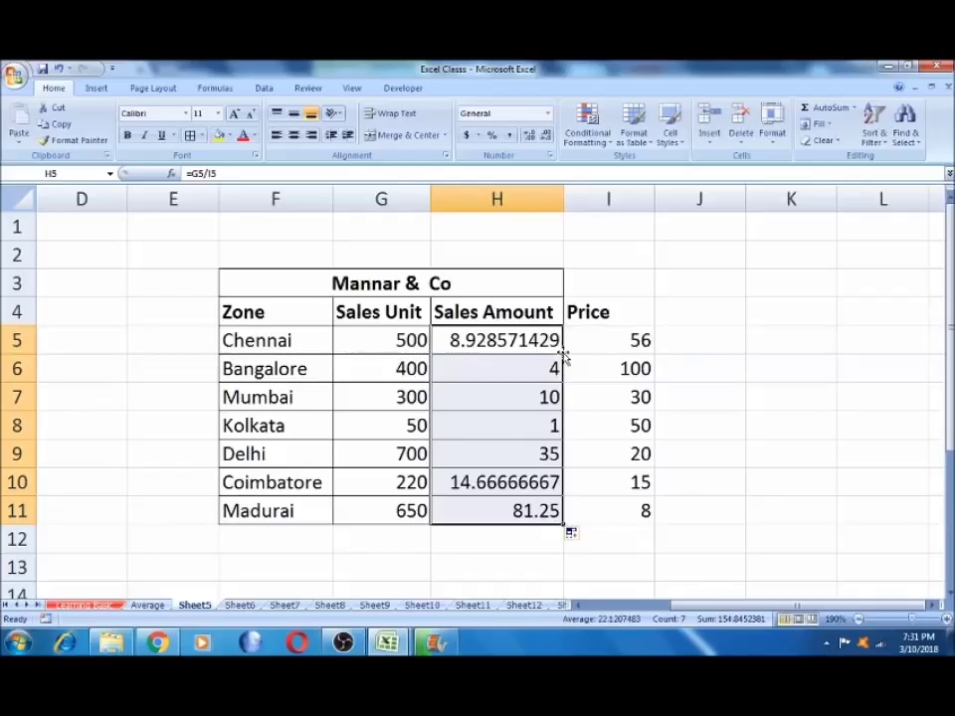
left_click(492, 367)
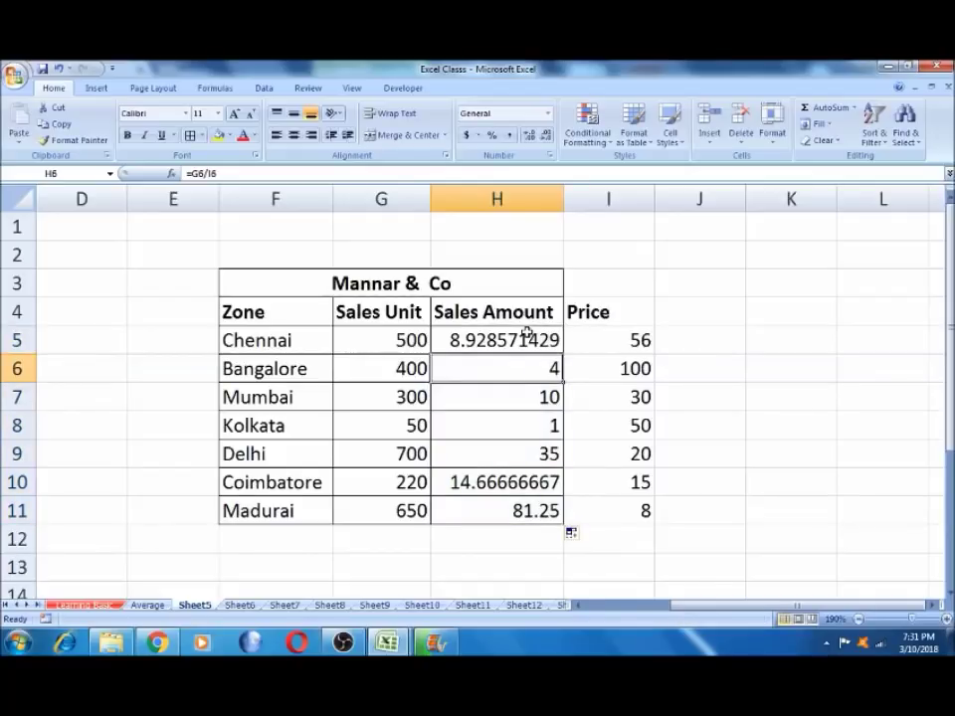
left_click(527, 335)
key("shift+Down")
key("shift+Down")
key("shift+Down")
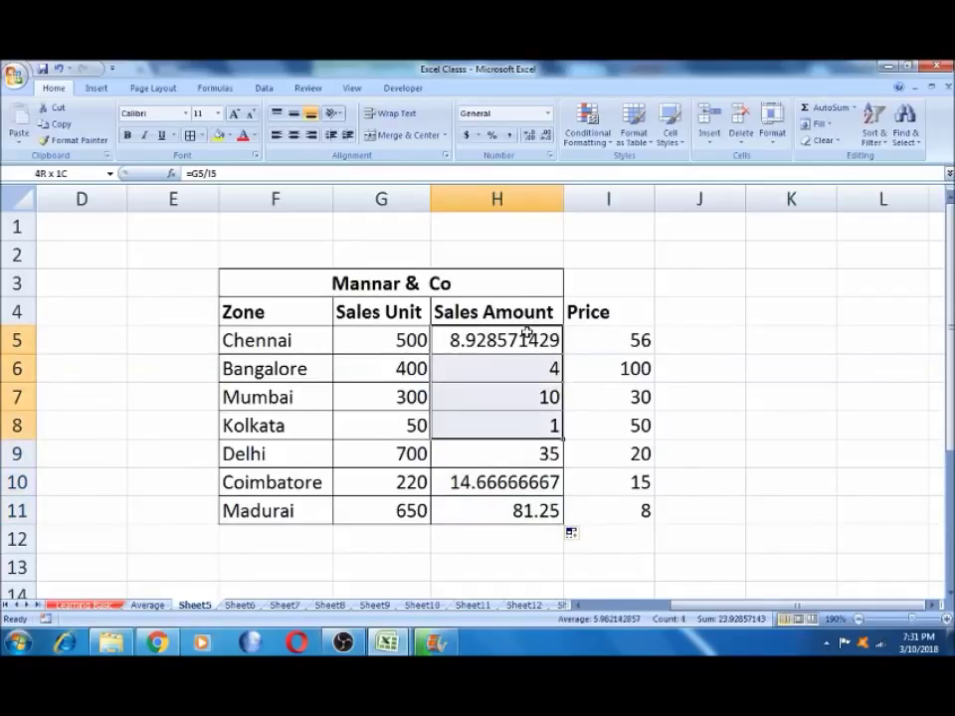
key("shift+Down")
key("shift+Down")
key("shift+Down")
key("shift+Up")
key("shift+Up")
key("shift+Up")
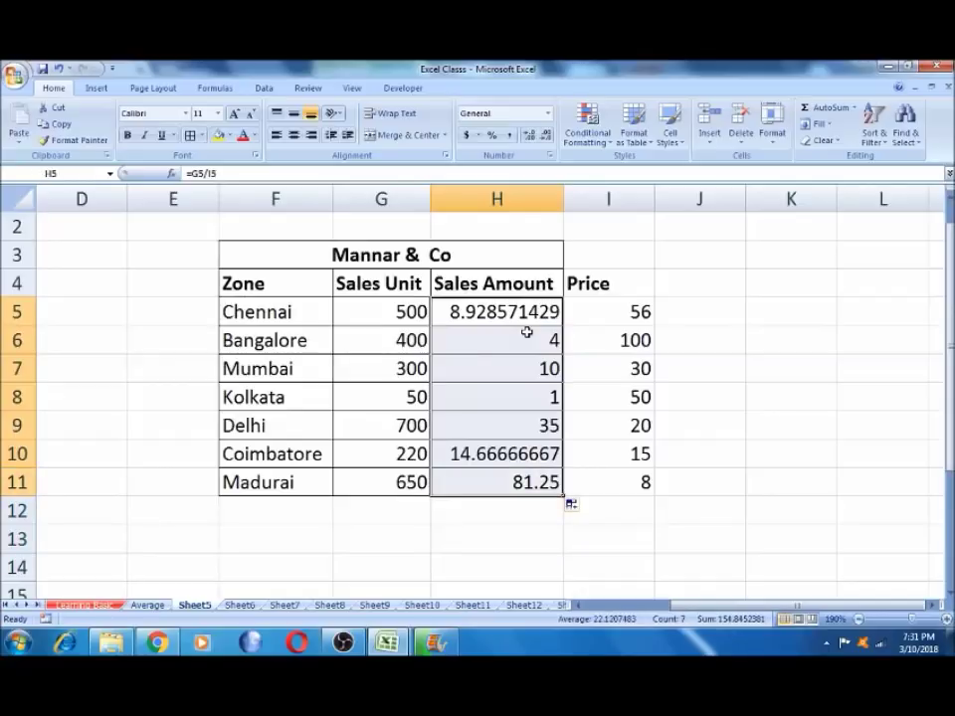
Reduce the Sales Amount division results to whole numbers like 9 and 81.
left_click(546, 136)
left_click(546, 137)
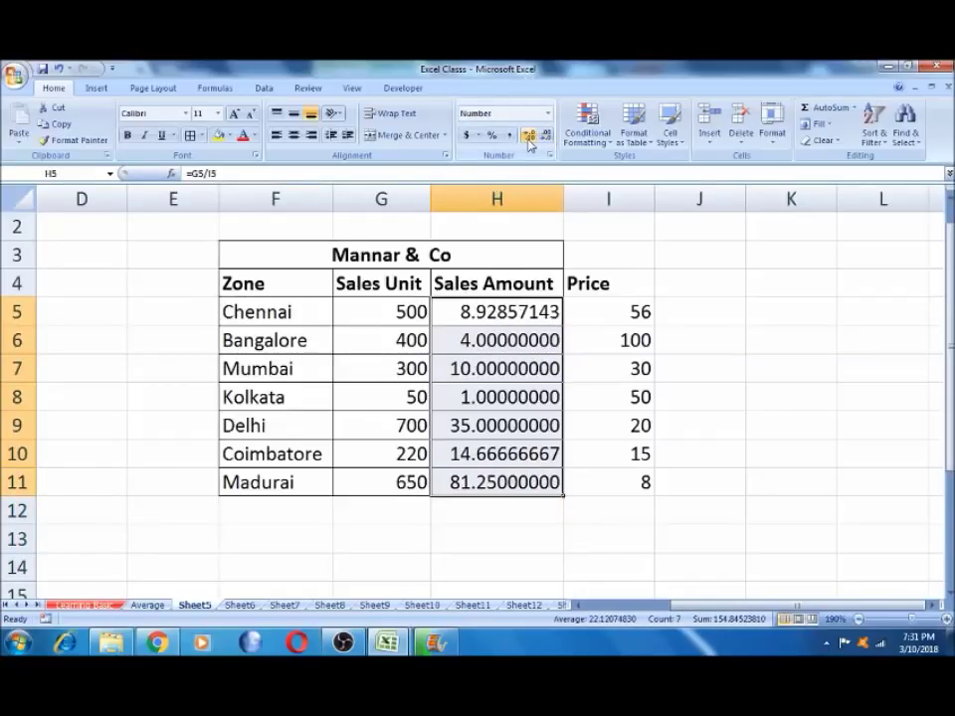
left_click(546, 137)
left_click(543, 142)
triple_click(543, 142)
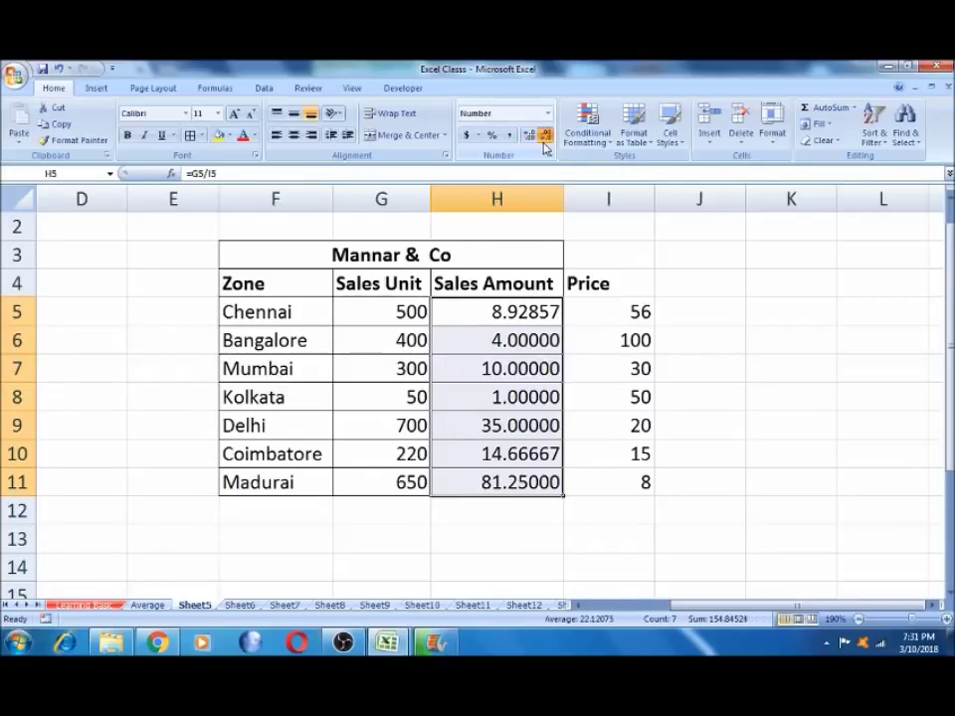
triple_click(543, 142)
double_click(544, 143)
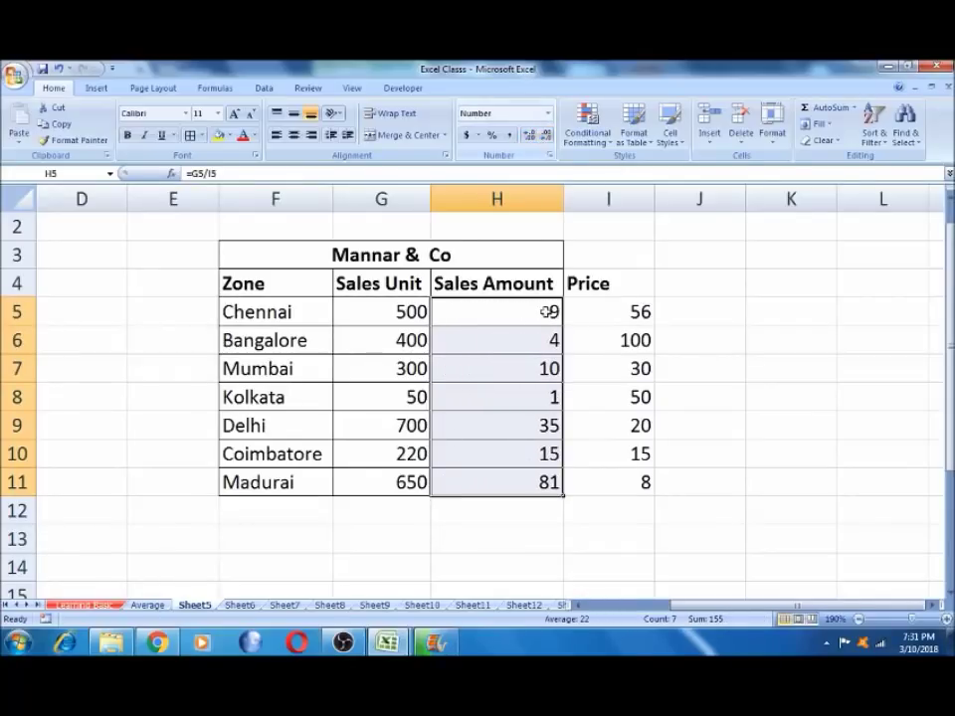
Select H5:H12 and delete the values, leaving the Sales Amount column empty.
left_click(519, 307)
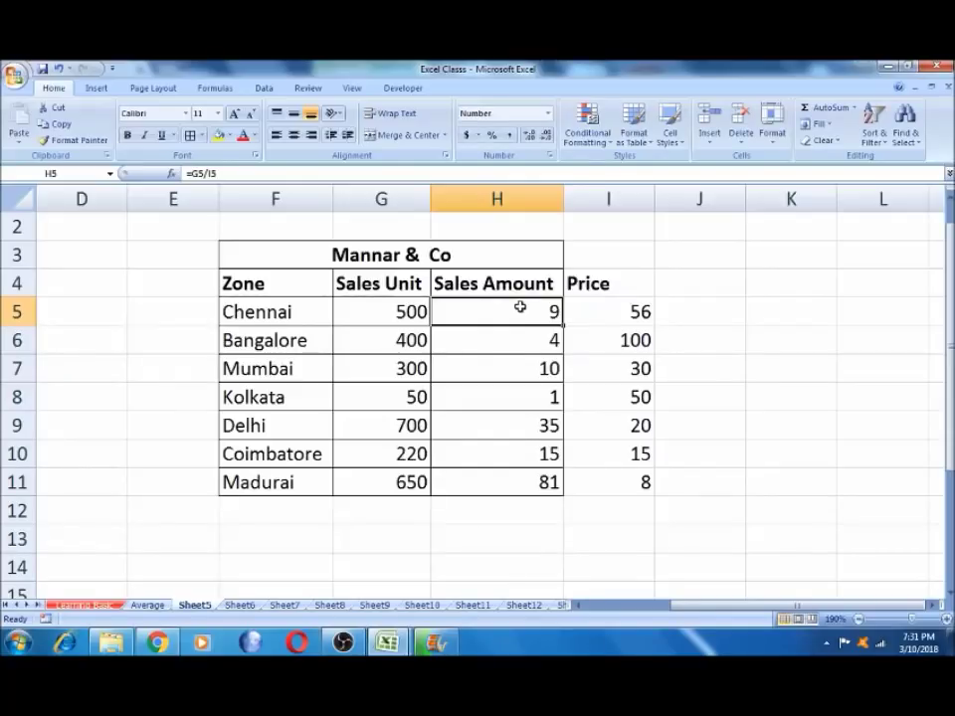
key("shift+Down")
key("shift+Down")
key("shift+Down")
key("shift+Down")
key("shift+Down")
key("shift+Down")
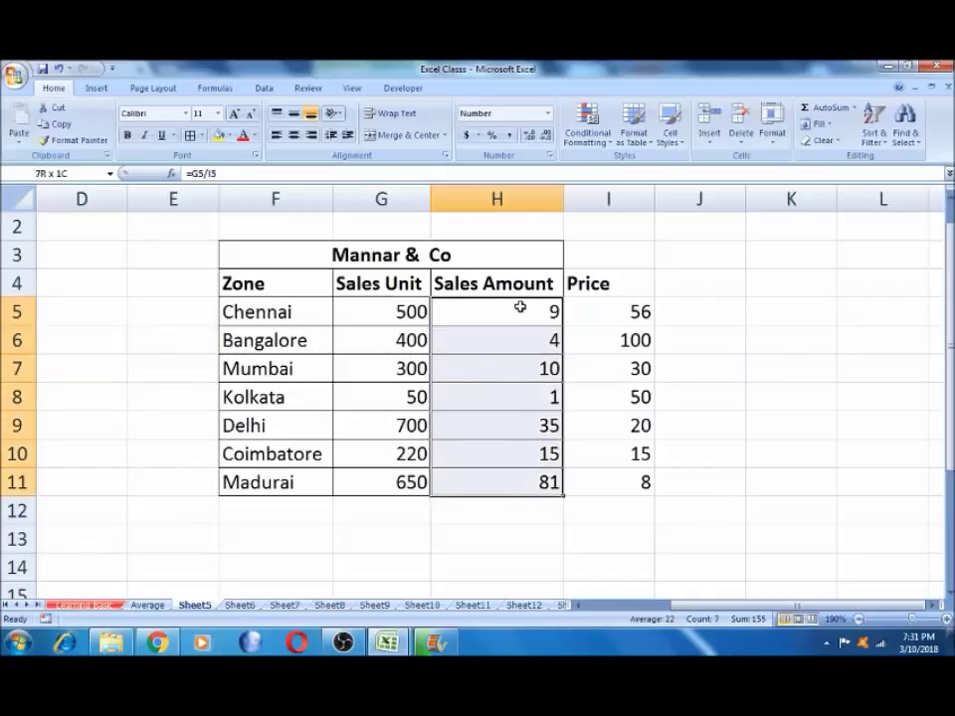
key("shift+Down")
key("Delete")
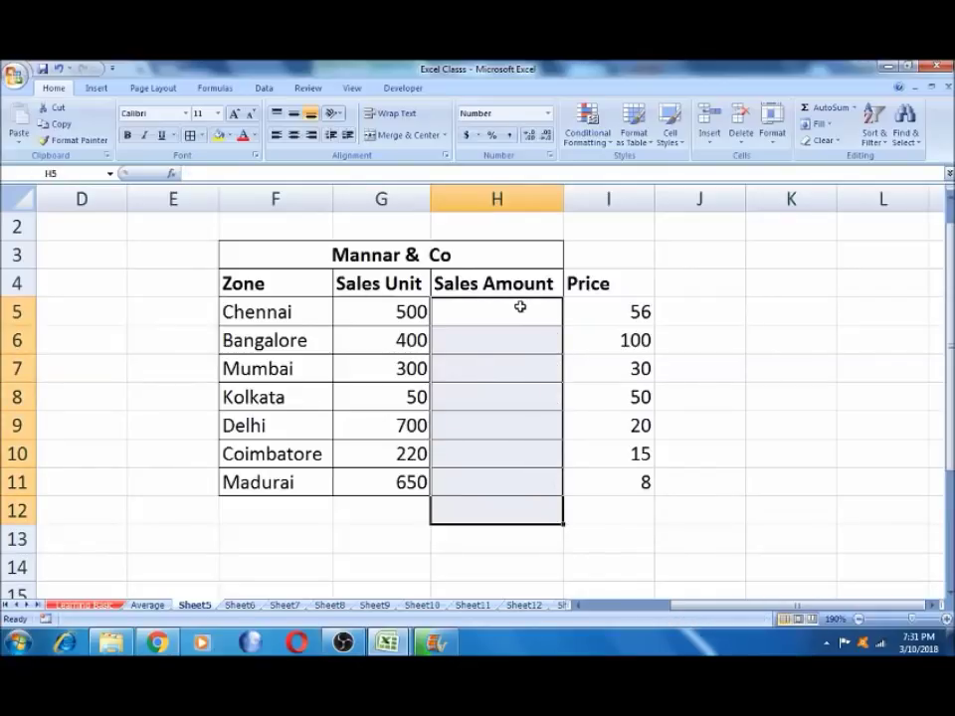
left_click(462, 498)
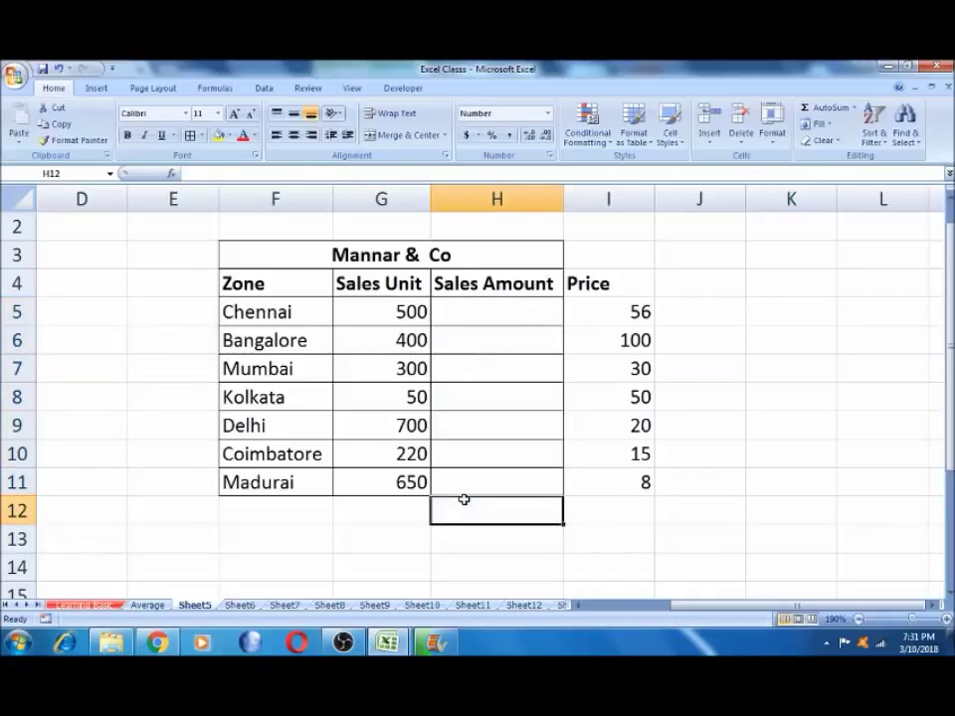
Begin entering the formula =G5/I5 in H12.
type("=")
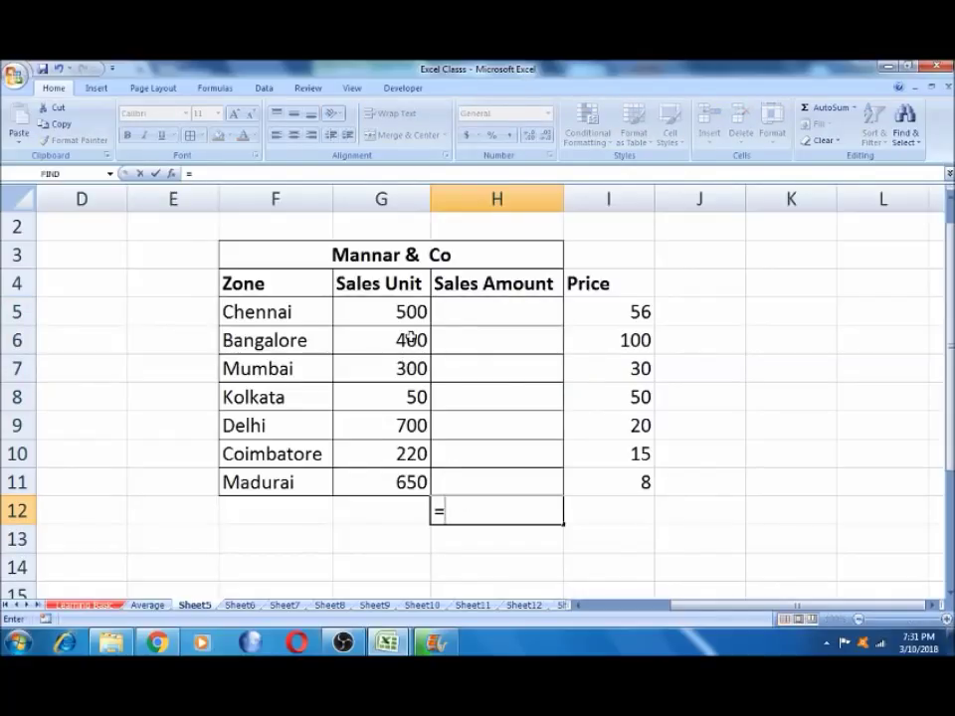
left_click(405, 313)
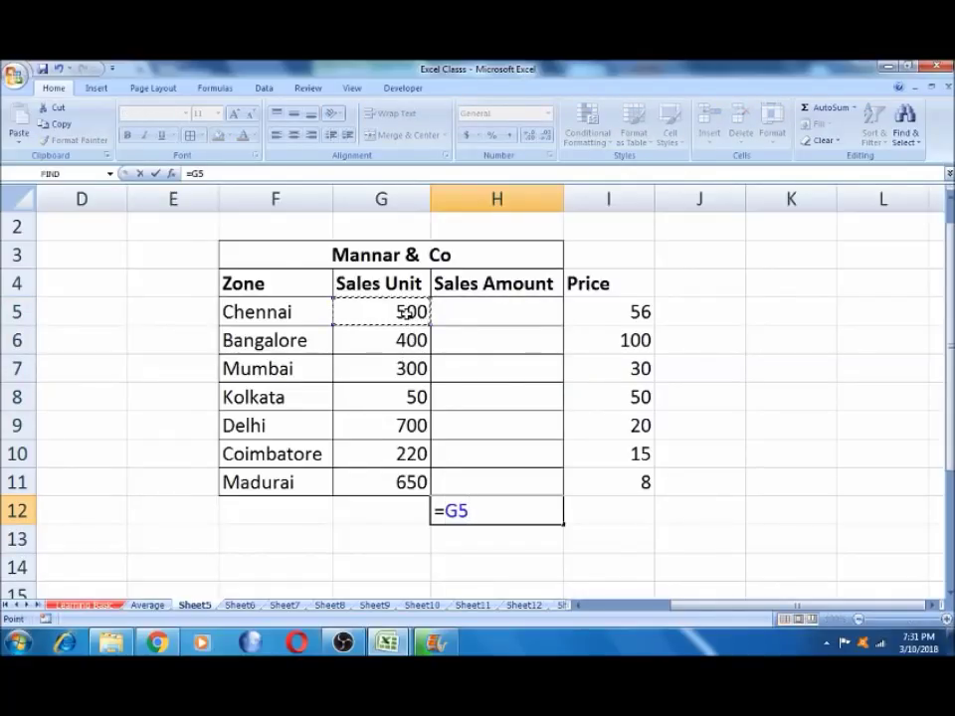
type("/")
left_click(604, 313)
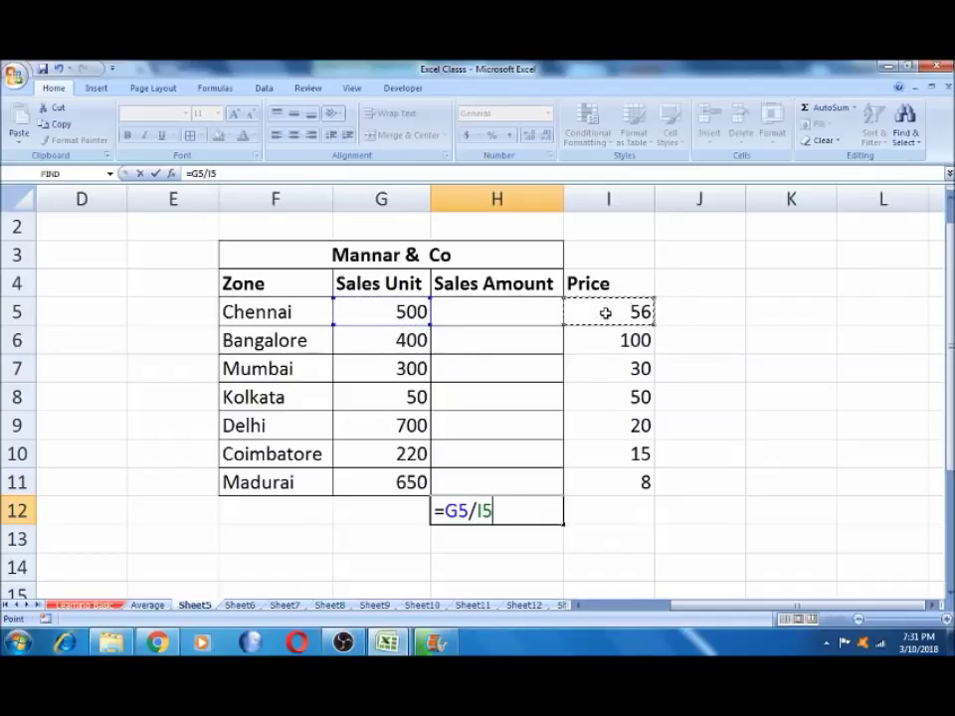
Abandon the unfinished formula and move to column A to show the operator list.
key("Escape")
key("Left")
key("Left")
key("Left")
key("Home")
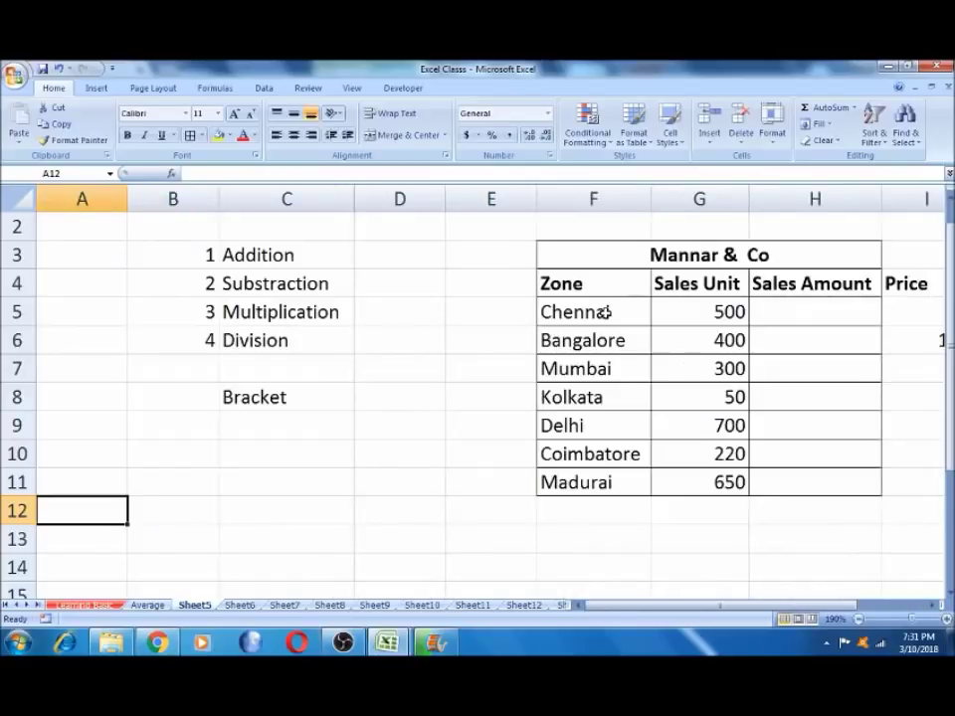
left_click(279, 398)
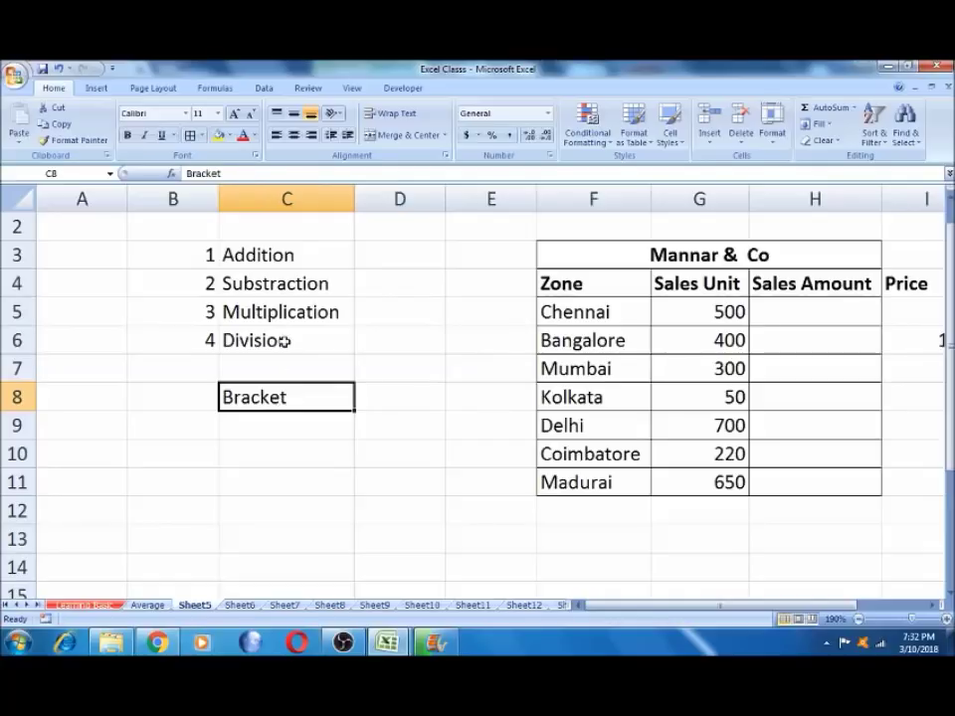
left_click(284, 341)
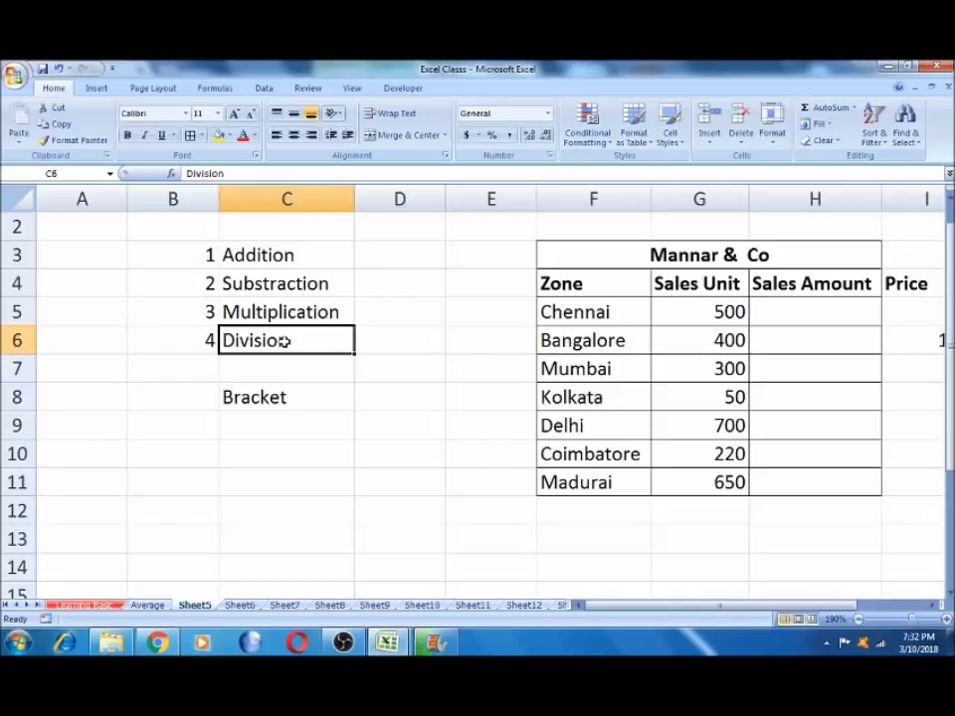
left_click(286, 310)
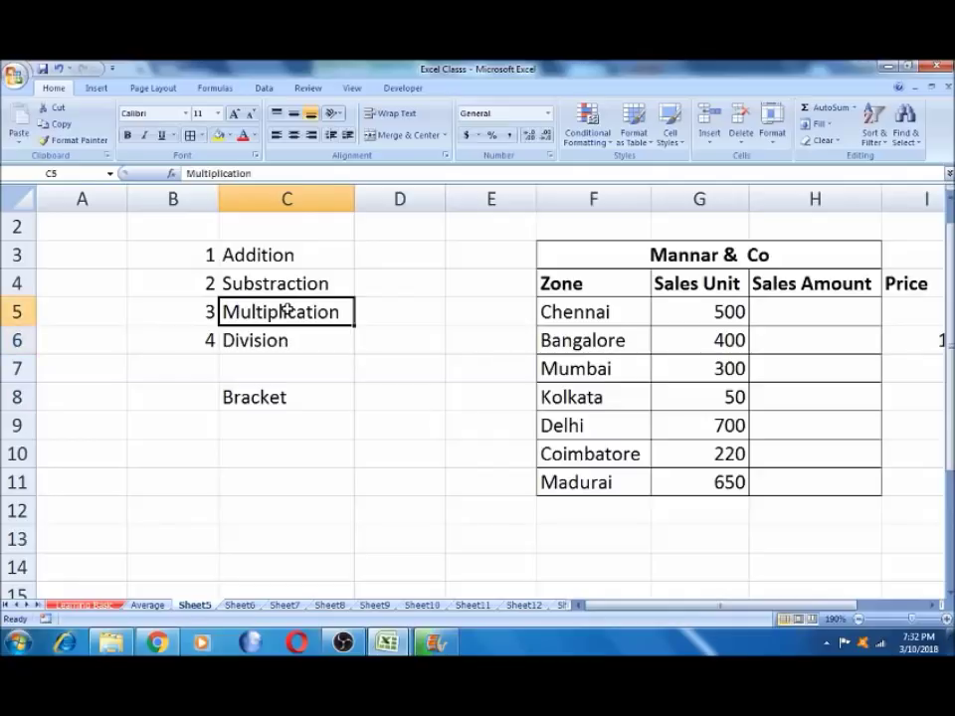
left_click(283, 278)
left_click(283, 255)
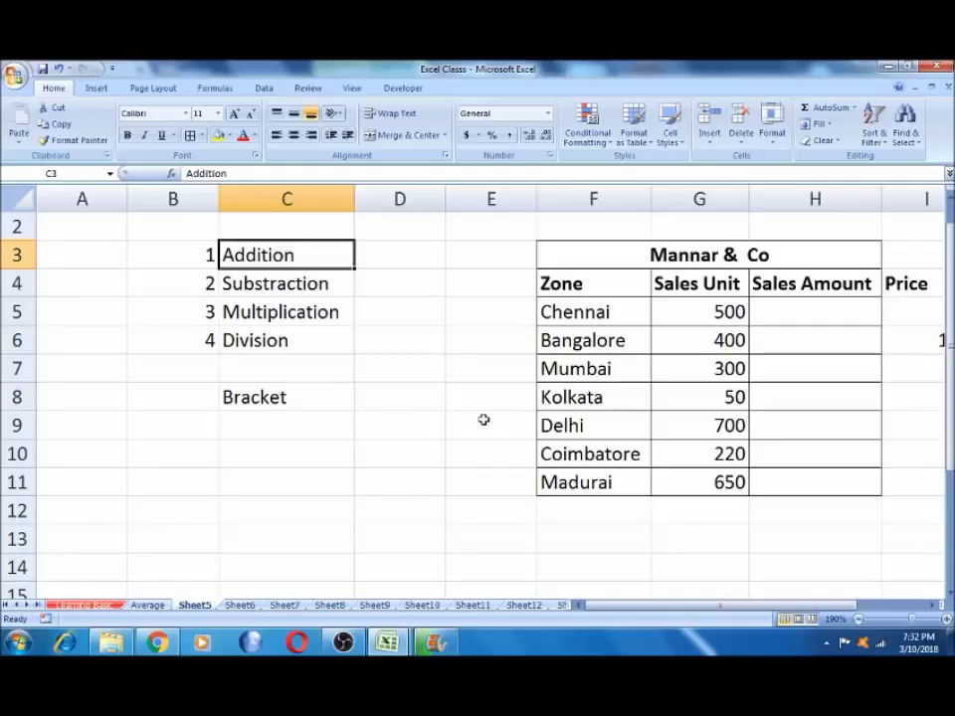
left_click(734, 510)
key("Right")
key("Right")
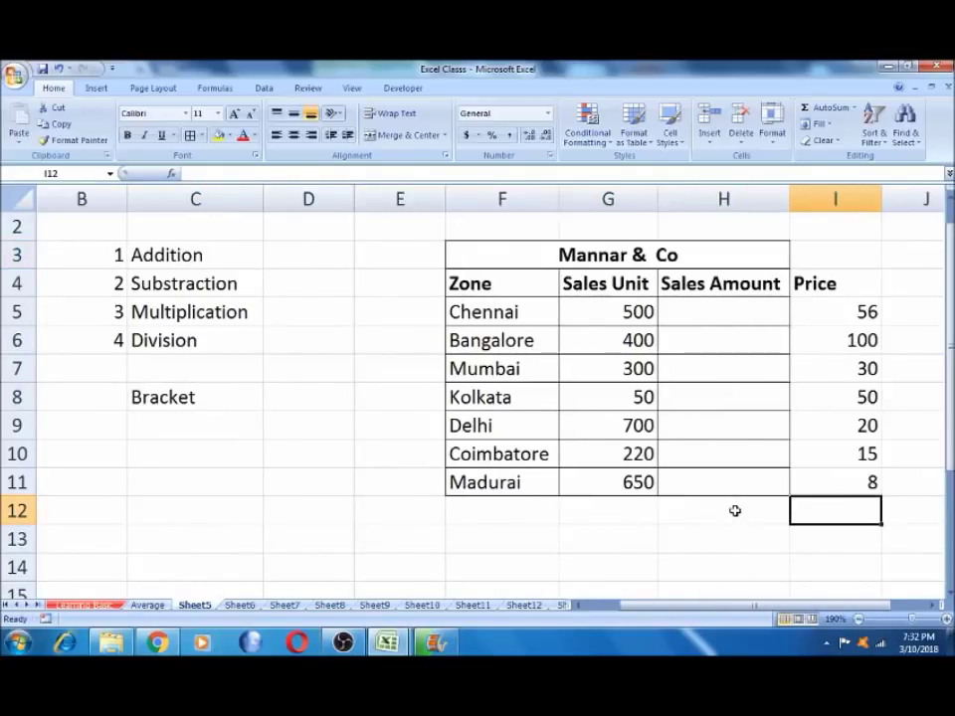
In H12, build the bracketed sum (G11+I11), correcting an accidental division.
key("Left")
type("=")
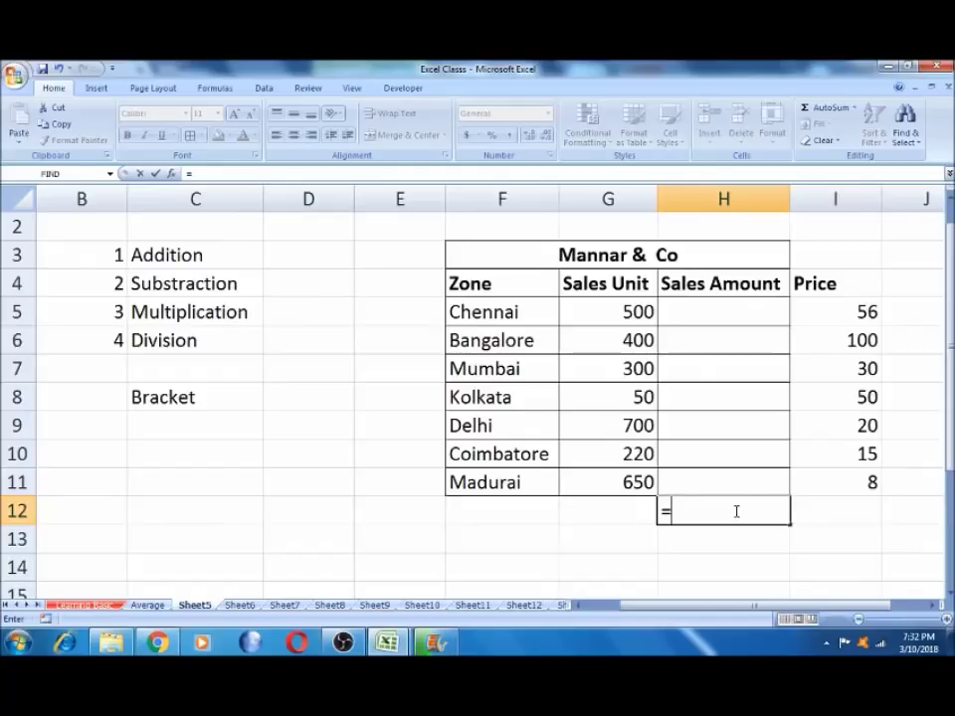
type("(")
left_click(632, 483)
type("/")
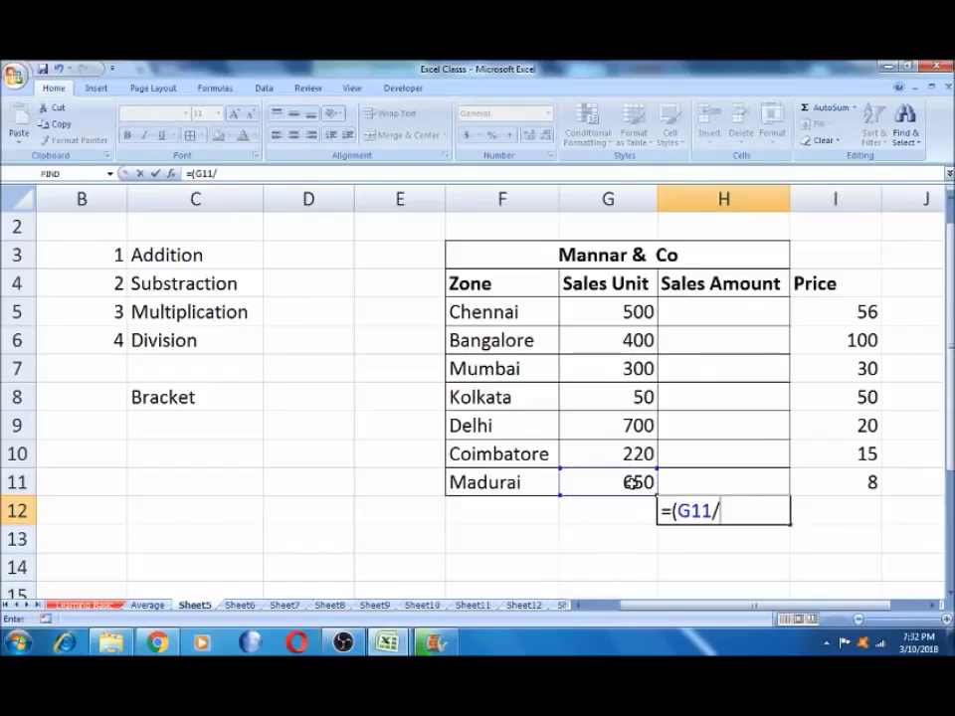
left_click(852, 487)
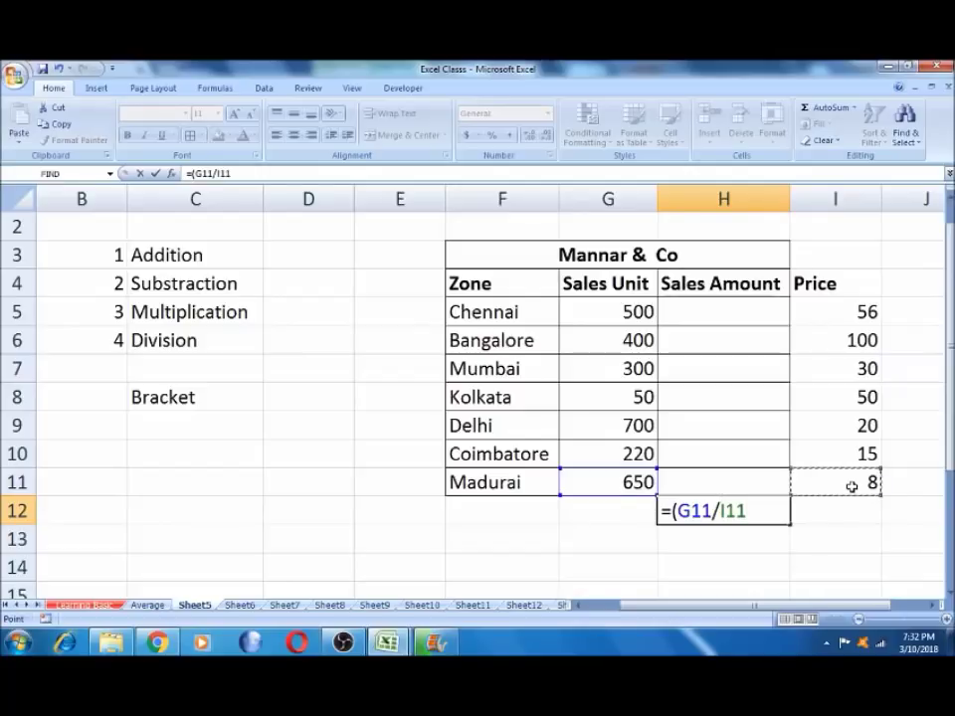
key("BackSpace")
key("BackSpace")
key("BackSpace")
key("BackSpace")
type("+")
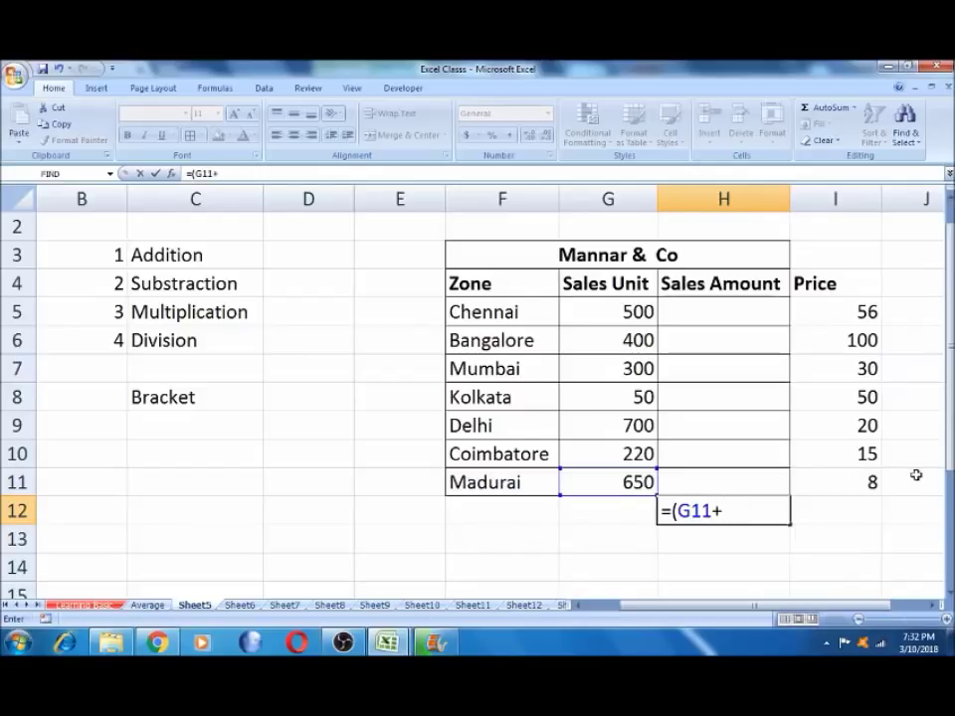
left_click(855, 484)
Complete the formula as =(G11+I11)/G9*I9 and confirm H12 shows 18.8.
type(")")
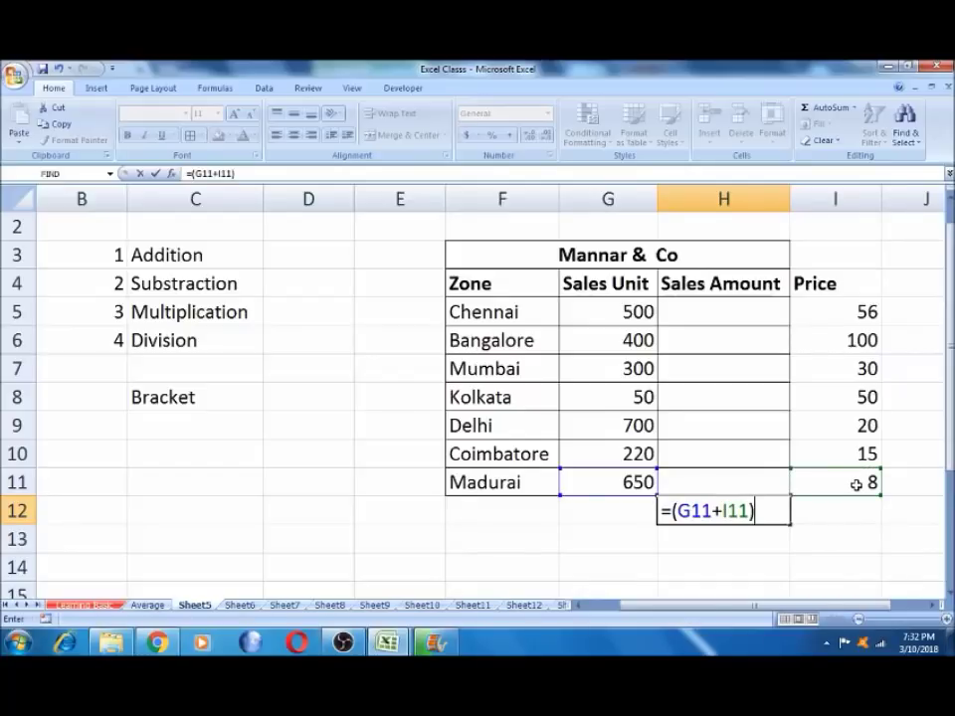
type("/")
left_click(647, 424)
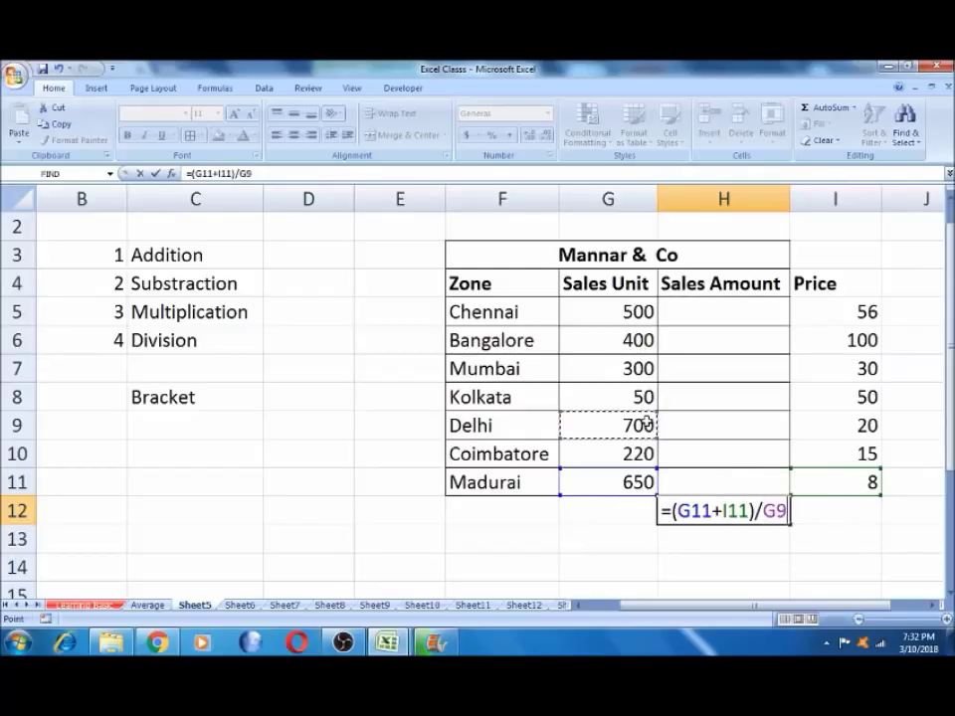
type("*")
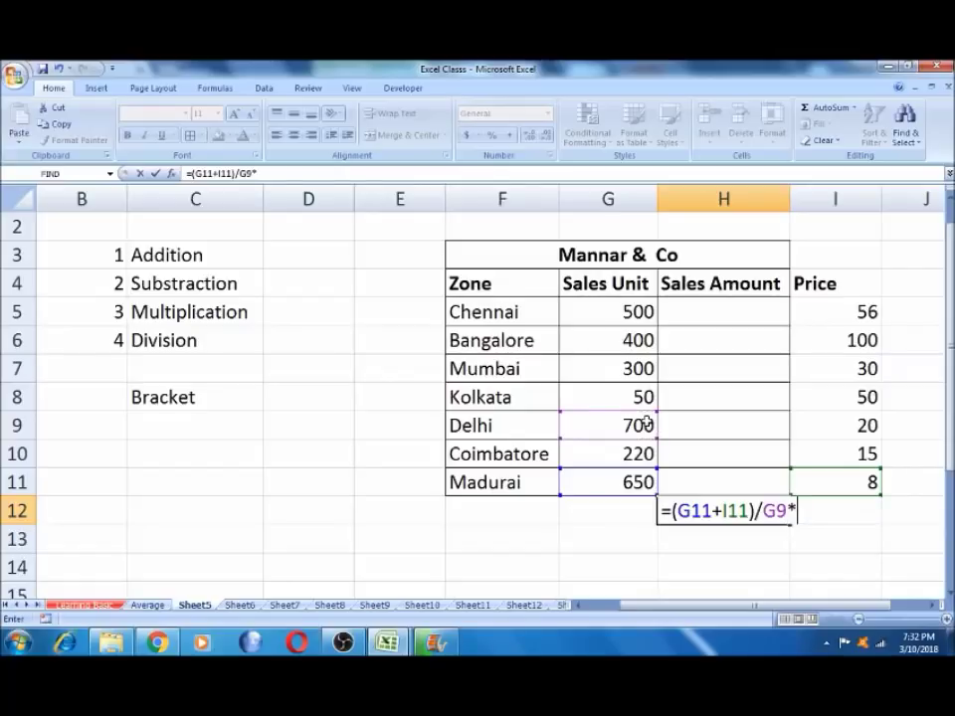
left_click(841, 424)
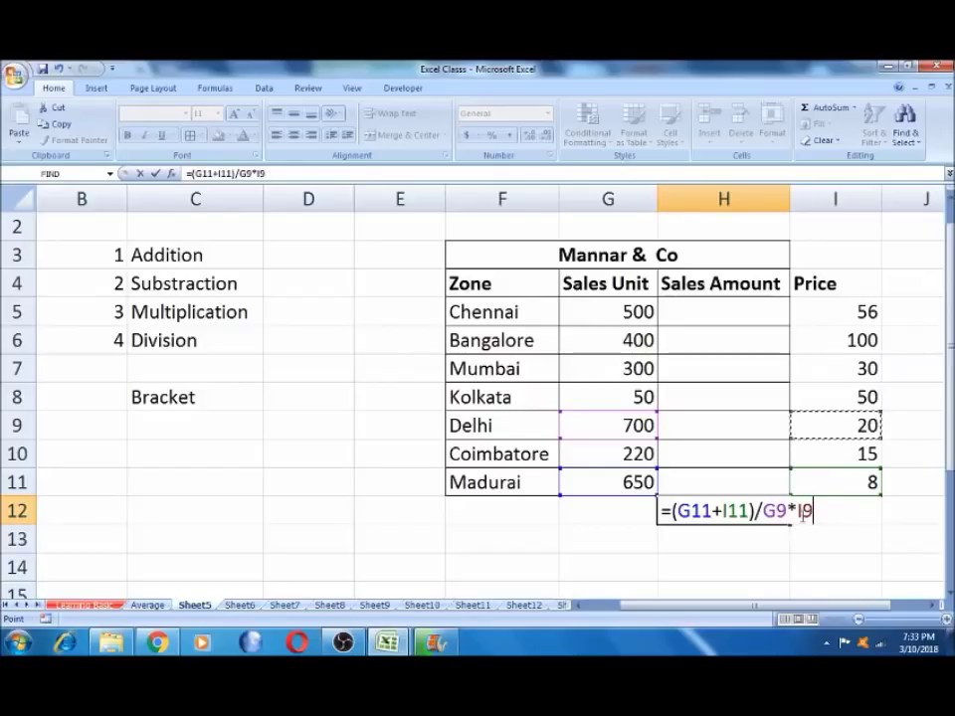
key("Return")
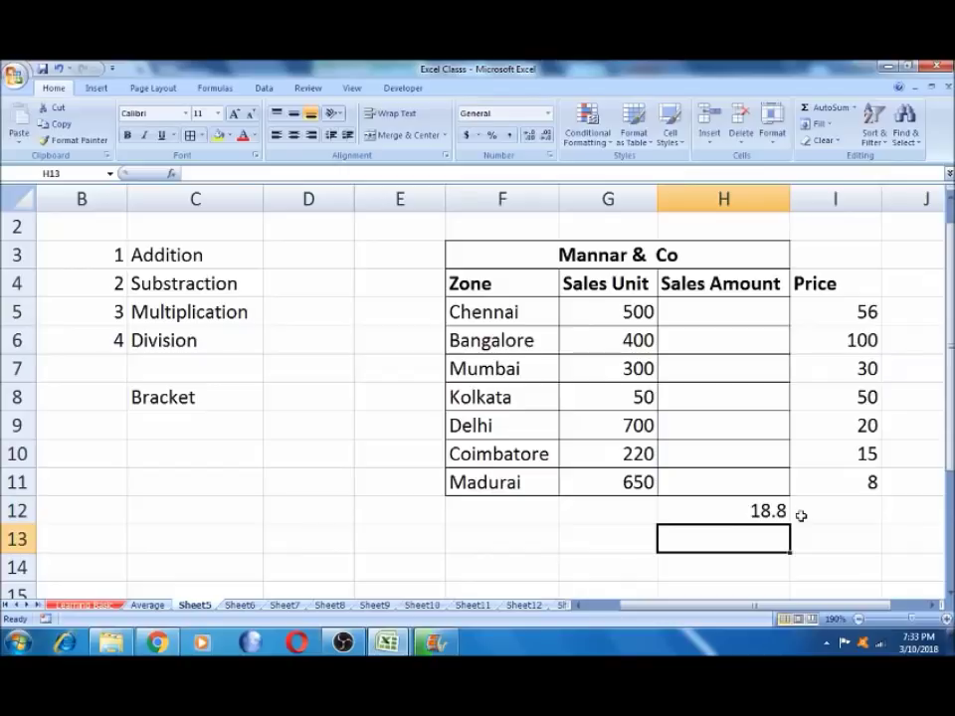
left_click(763, 509)
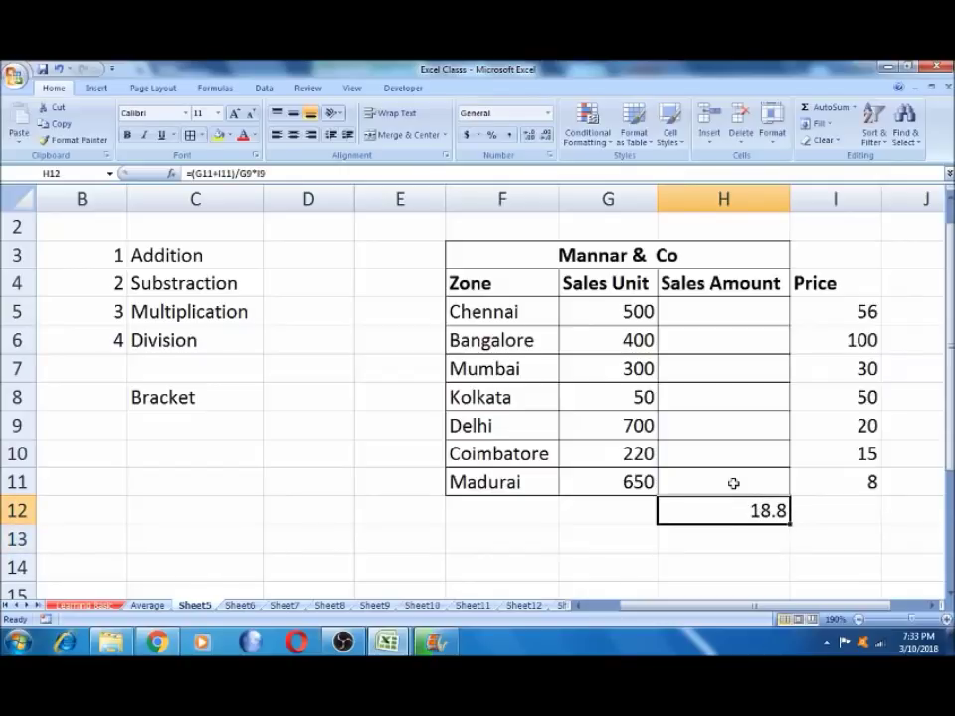